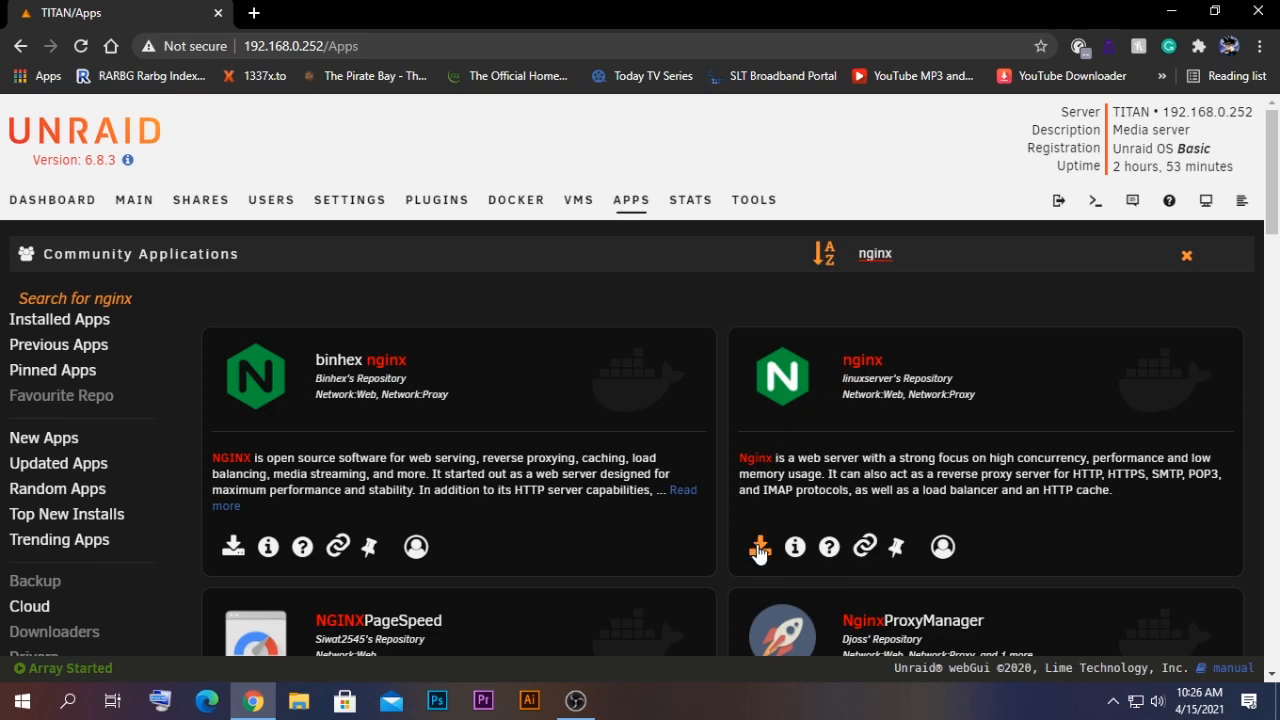
- Open the installation template for linuxserver's nginx app and review its settings
click(760, 551)
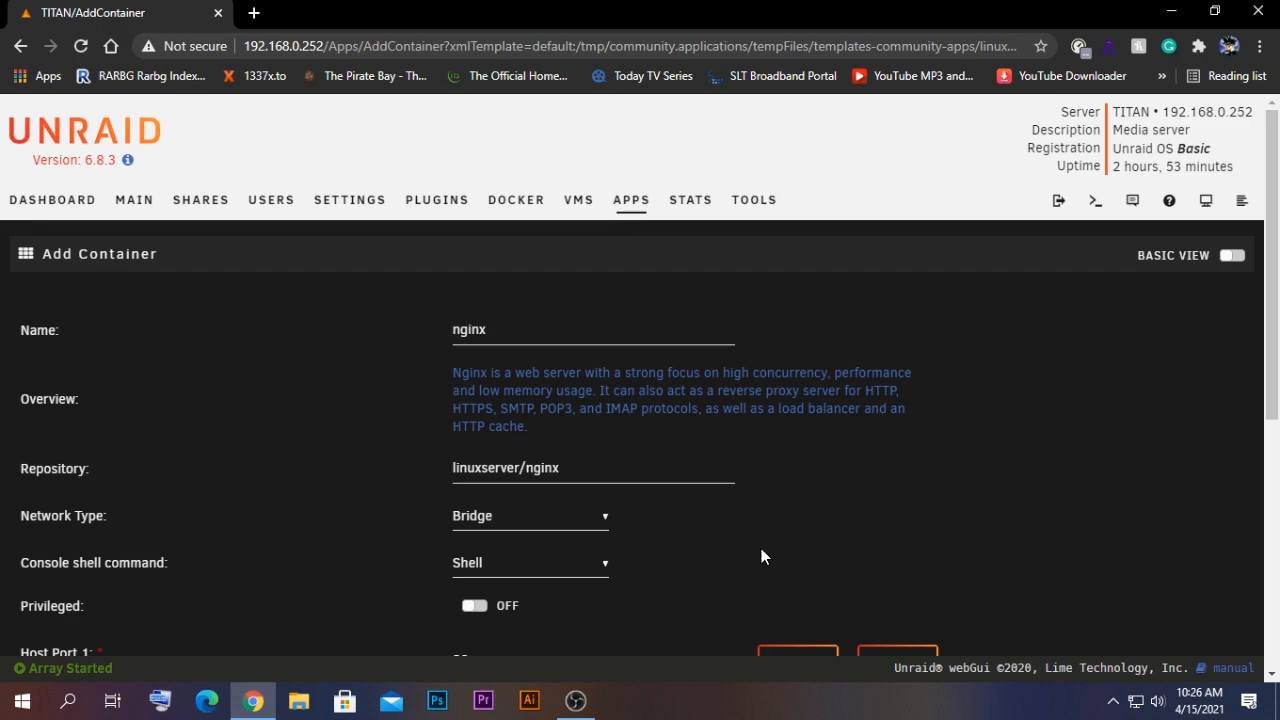
scroll(720, 525, down, 2)
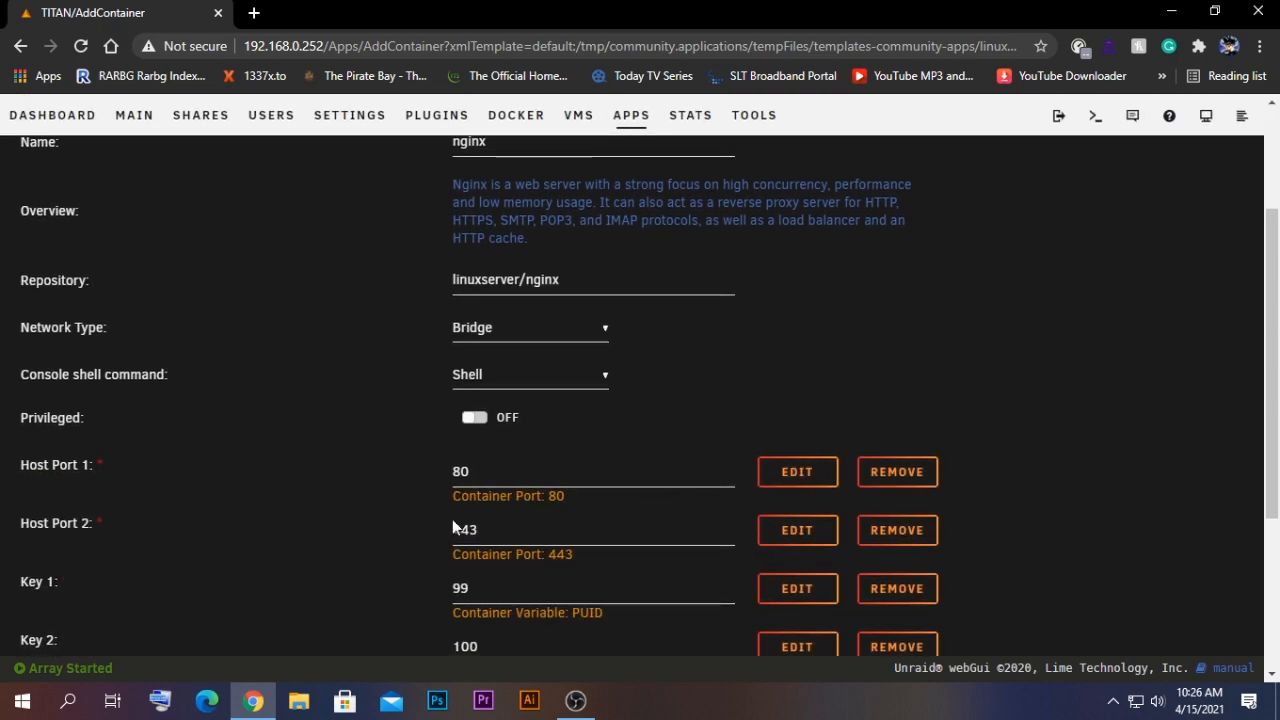
scroll(484, 484, up, 1)
scroll(495, 520, down, 1)
scroll(507, 563, up, 1)
scroll(507, 563, down, 1)
scroll(481, 529, up, 1)
scroll(484, 529, down, 1)
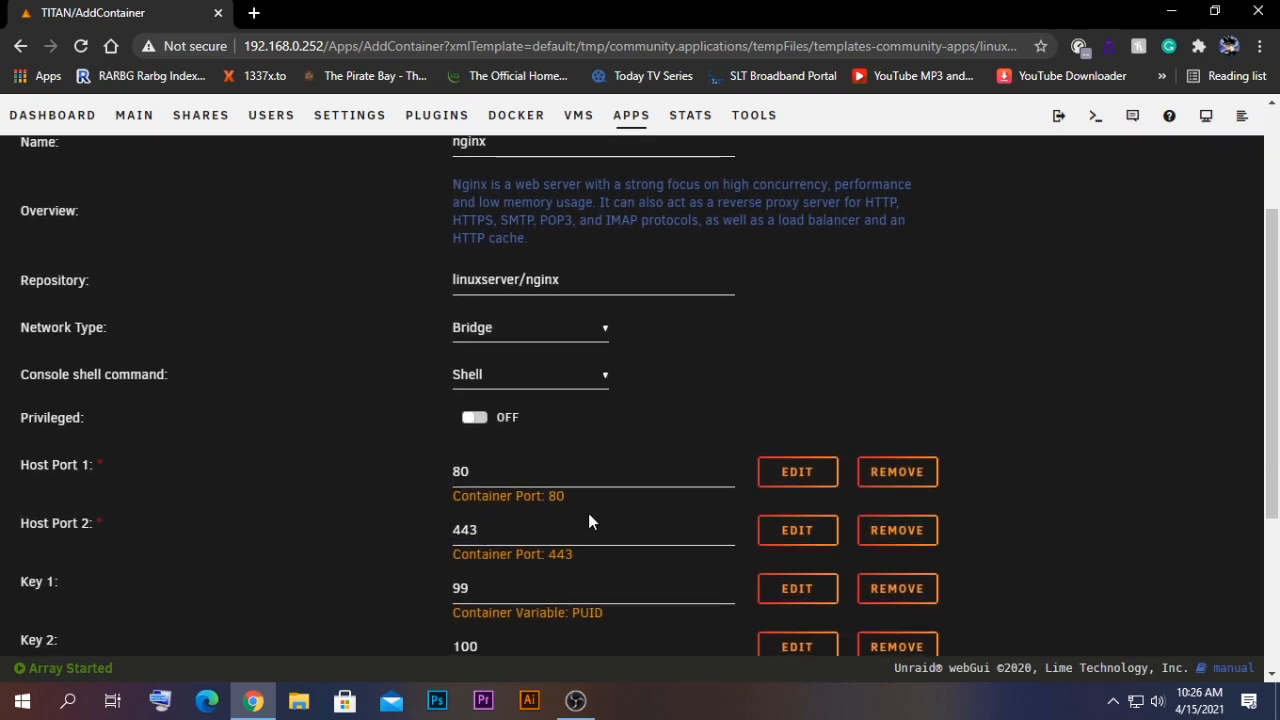
- Set the container's Host Port 1 to 85
click(521, 480)
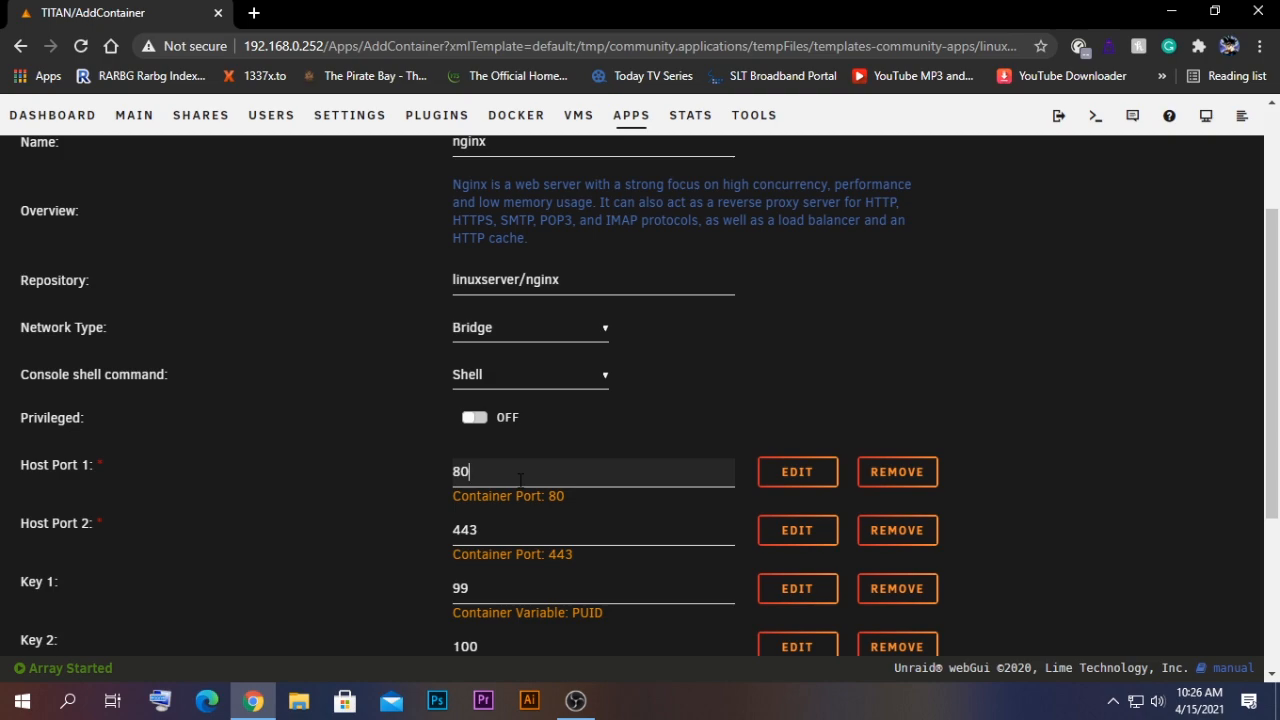
key(BackSpace)
text(5)
- Set the container's Host Port 2 to 446
click(478, 536)
drag(478, 536, 387, 540)
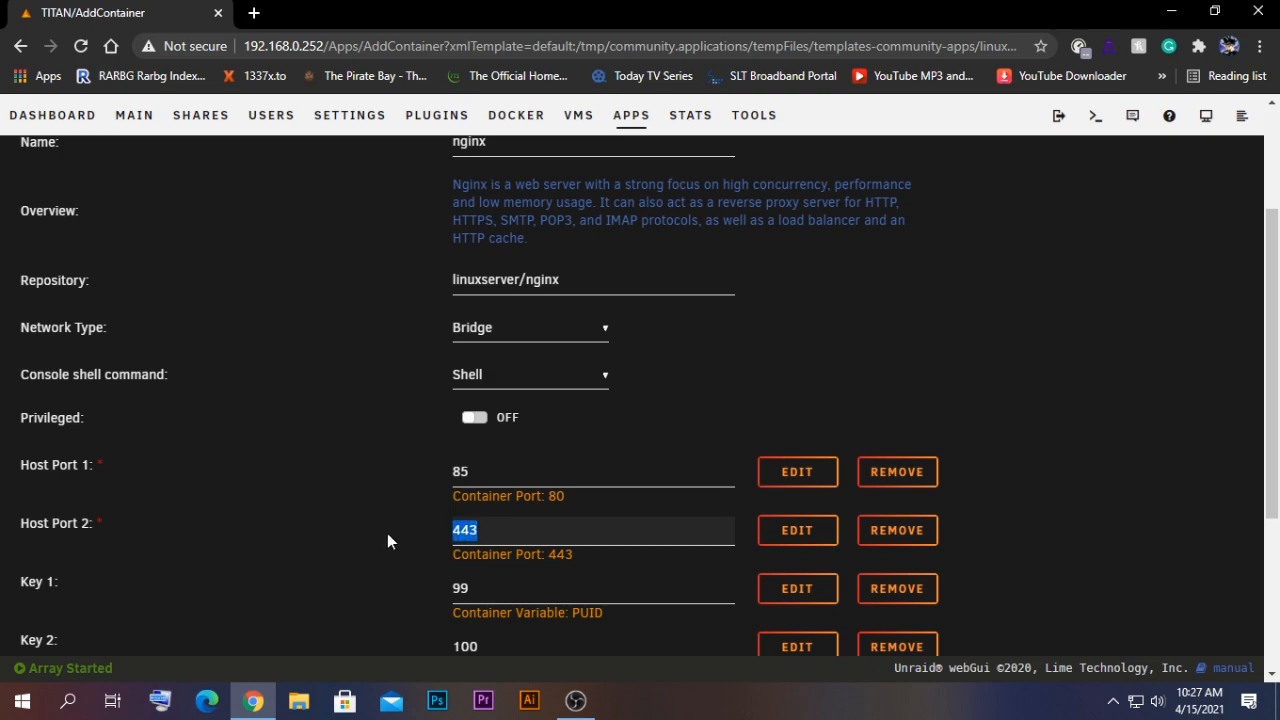
key(Right)
key(BackSpace)
text(6)
- Apply the template to create the nginx container and close the pull output
scroll(387, 533, down, 1)
scroll(387, 533, up, 2)
scroll(646, 528, down, 3)
scroll(646, 528, down, 2)
click(486, 571)
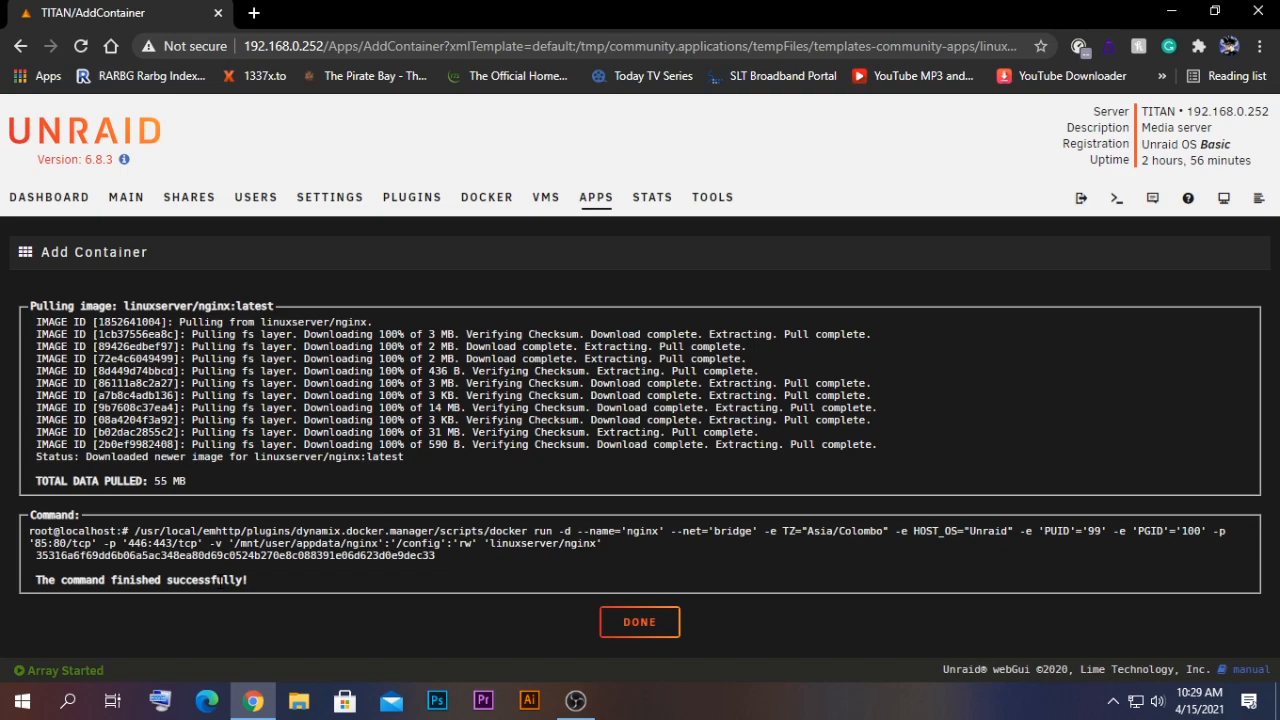
click(620, 624)
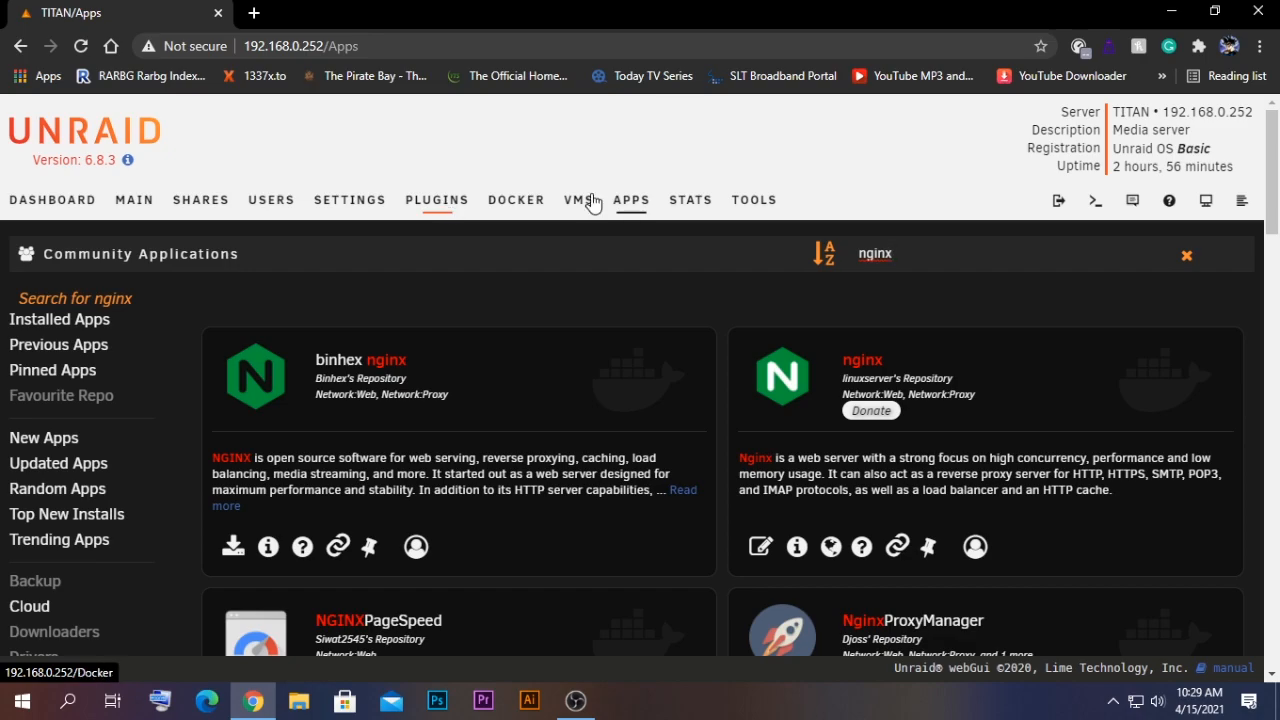
- Open the nginx container's edit page and examine its docker allocations and AppData config path
click(516, 204)
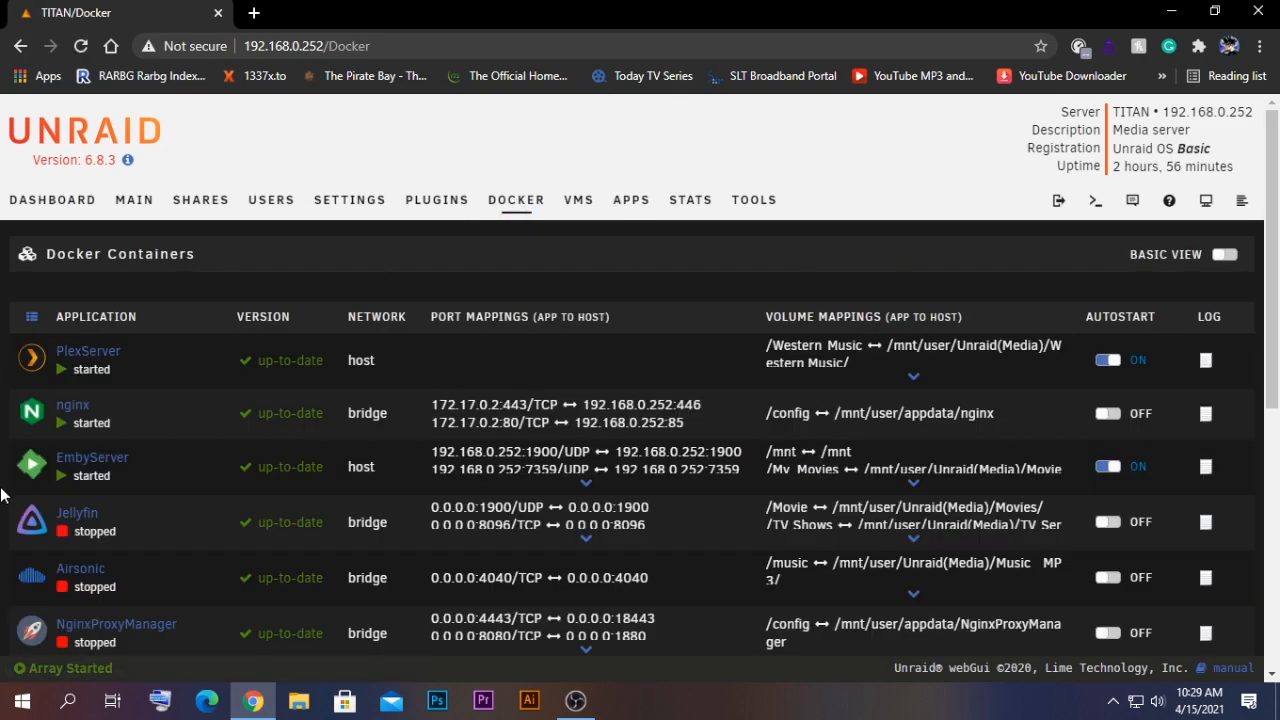
click(35, 415)
click(100, 587)
scroll(435, 514, down, 4)
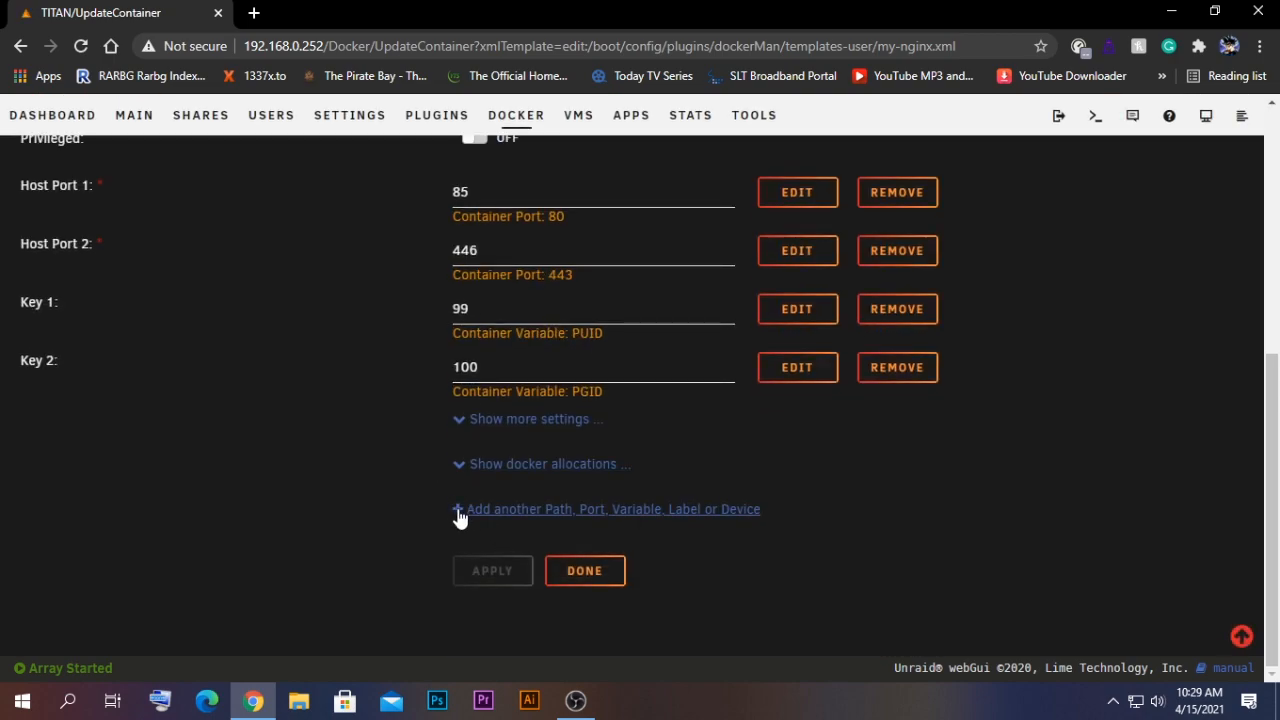
click(458, 470)
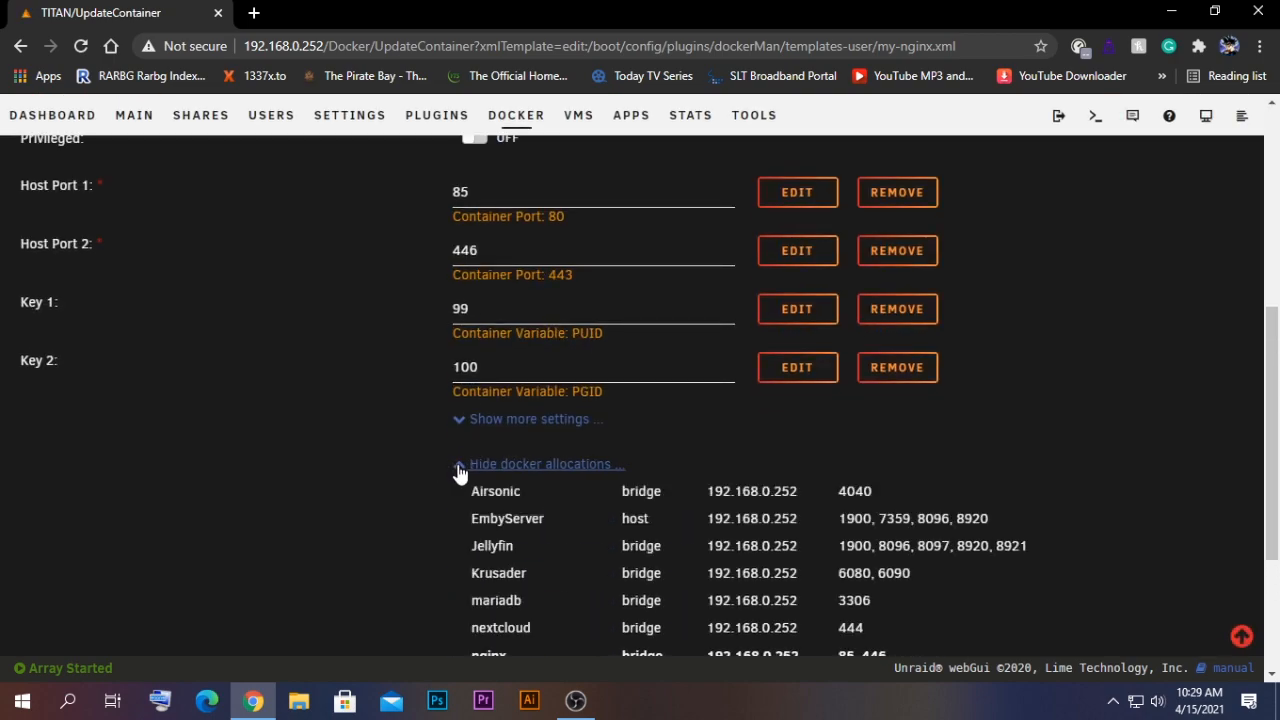
scroll(491, 476, down, 1)
scroll(478, 454, up, 1)
click(460, 364)
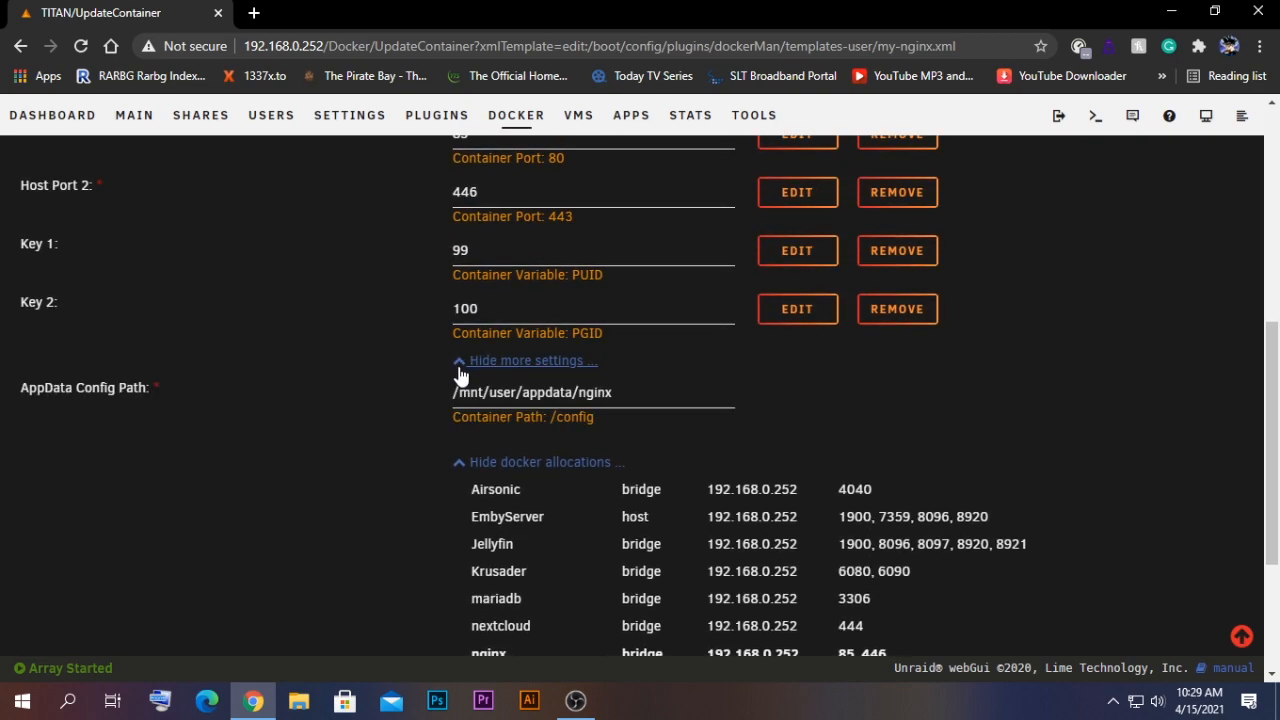
drag(529, 393, 479, 393)
click(632, 393)
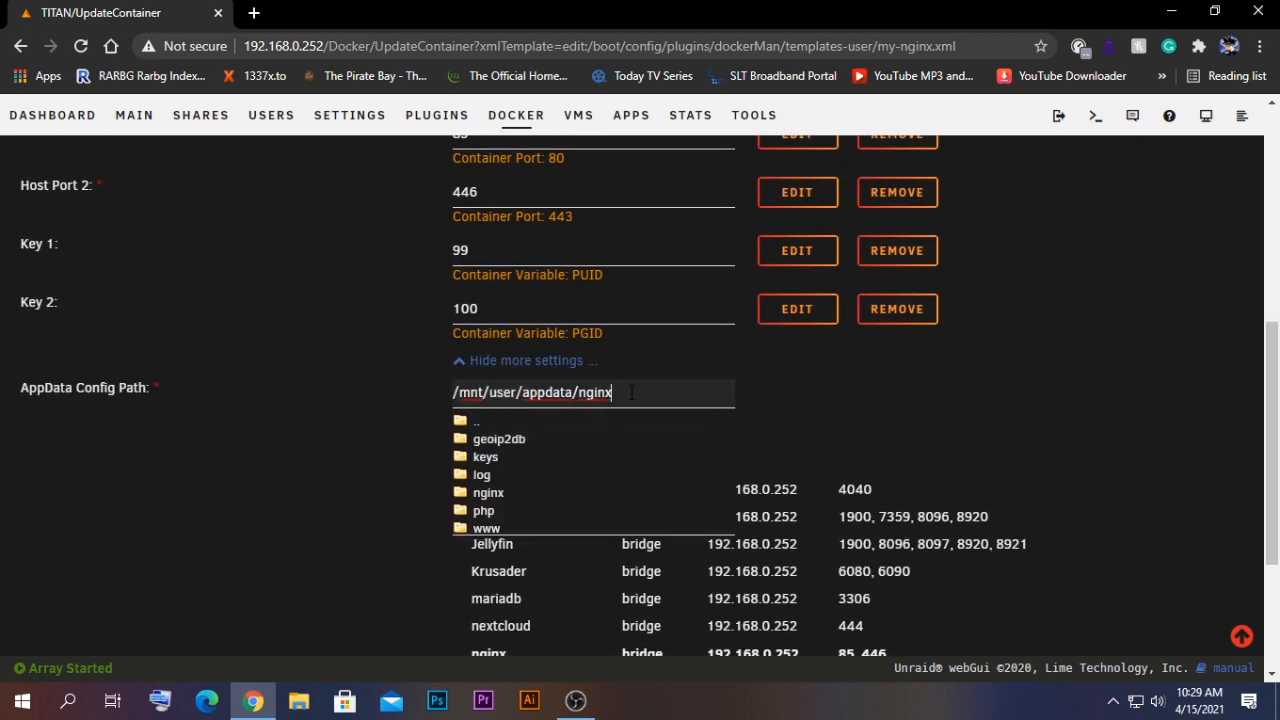
drag(566, 393, 528, 393)
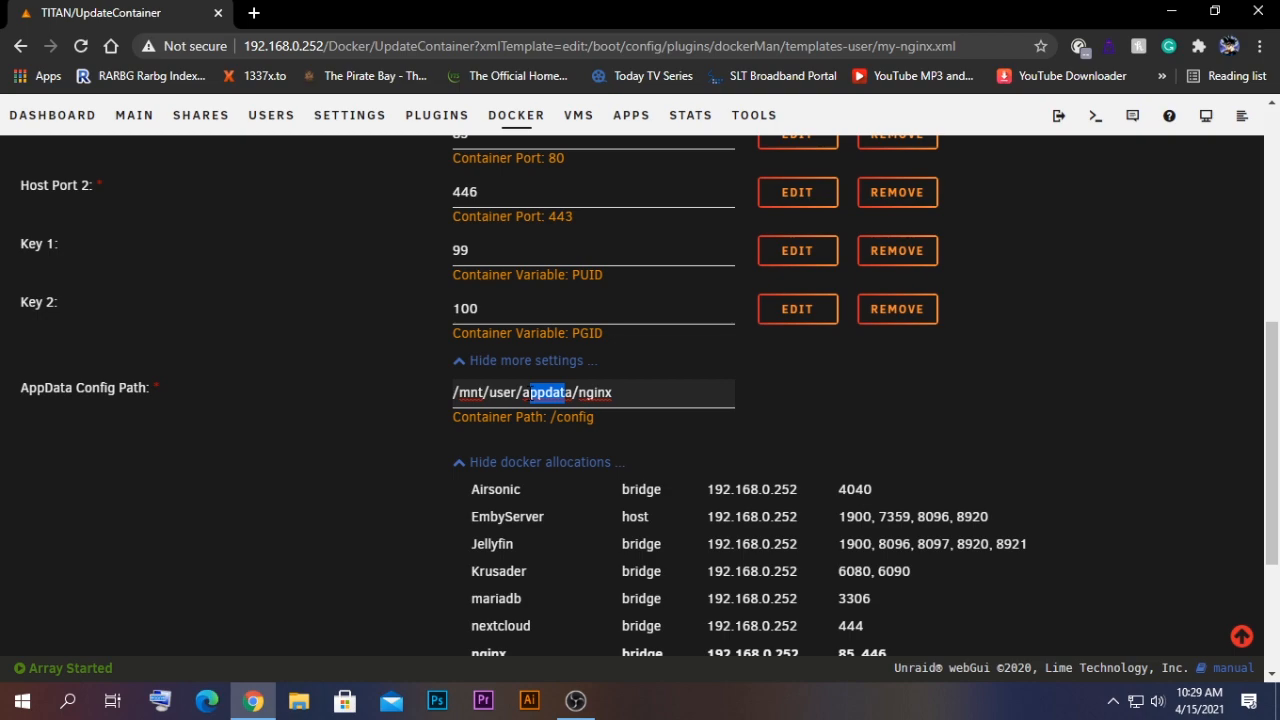
click(802, 406)
scroll(802, 406, up, 5)
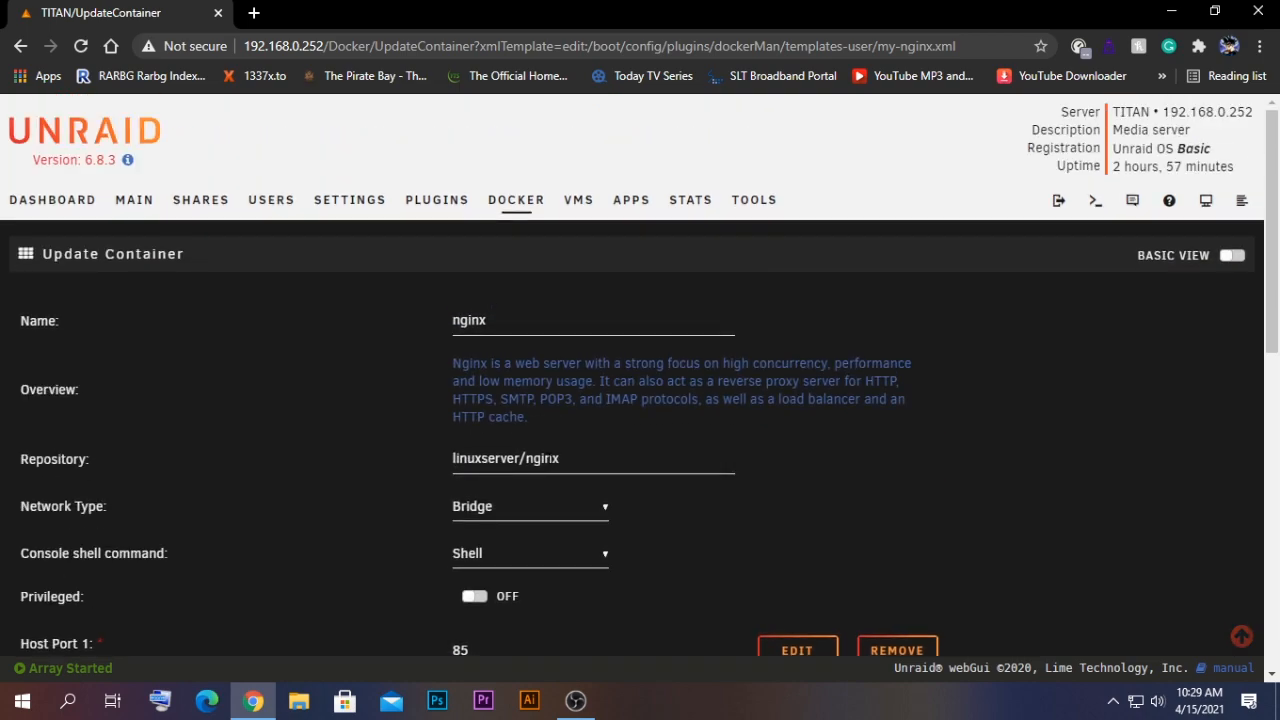
- Open the server's network location \\192.168.0.252 from the Run dialog
key(super+r)
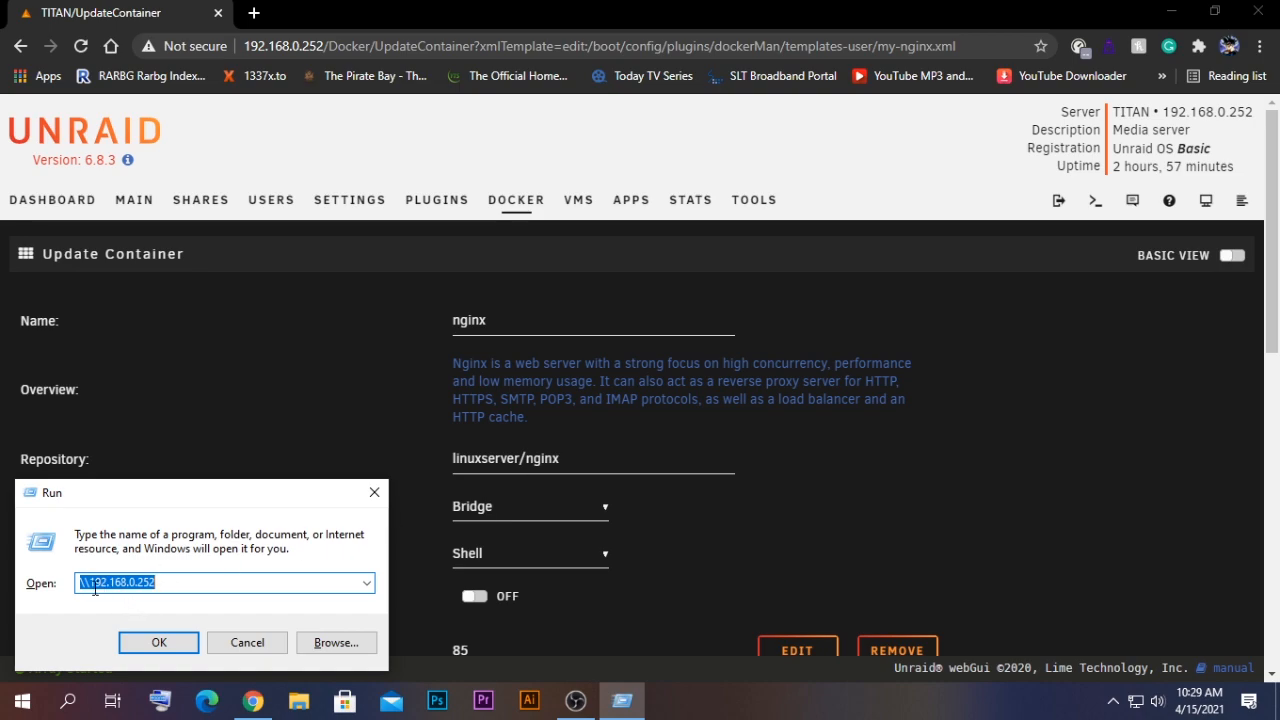
drag(85, 583, 158, 589)
click(186, 584)
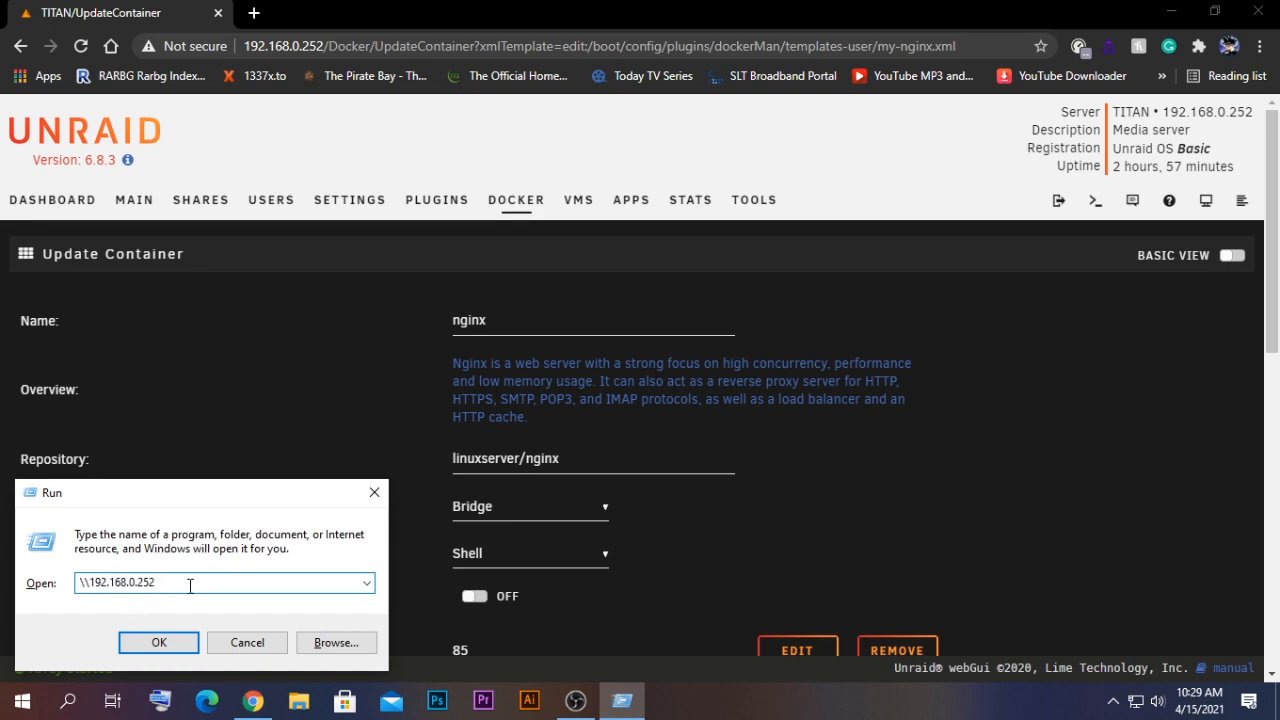
key(Return)
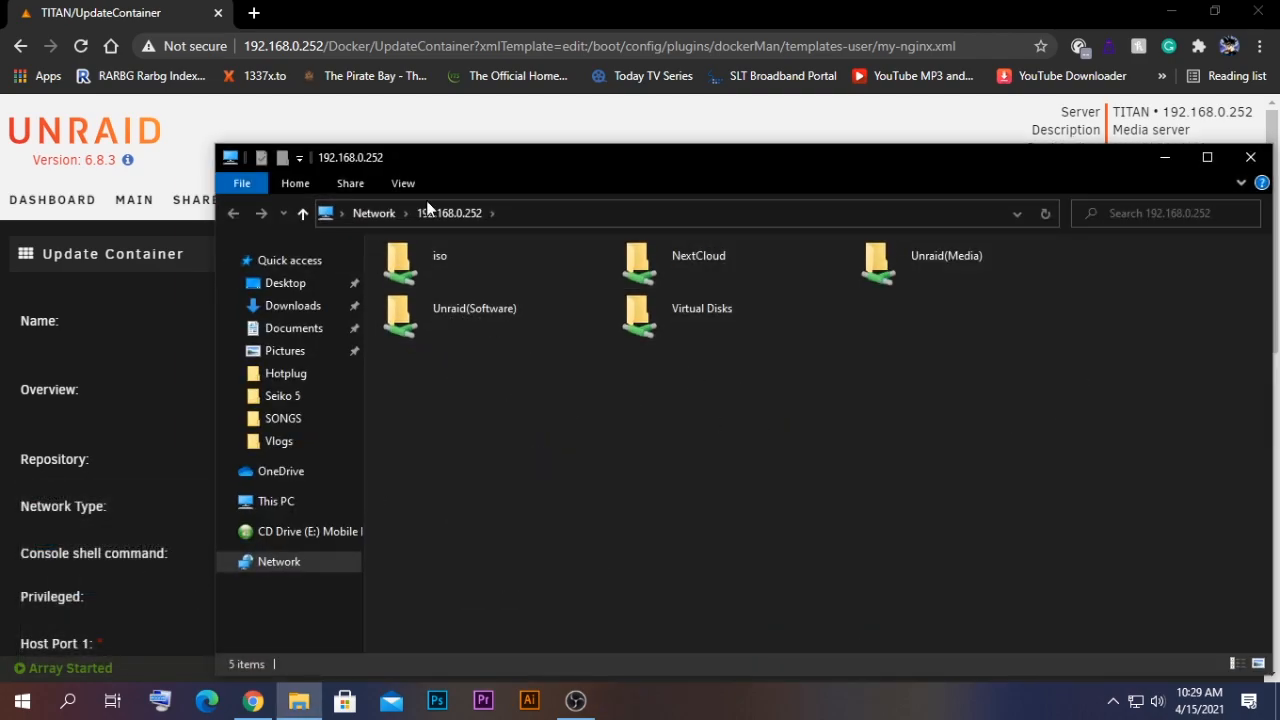
- Set the appdata share's SMB export to Yes and apply it
click(418, 140)
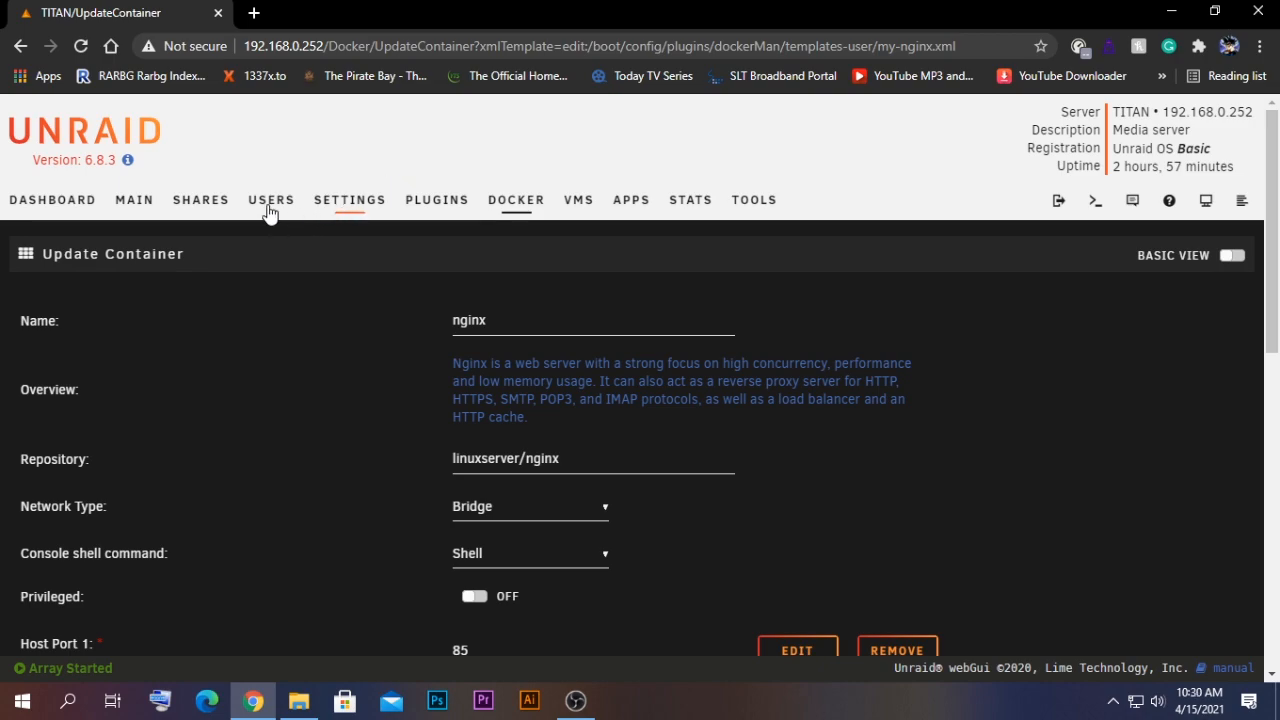
click(205, 199)
click(81, 320)
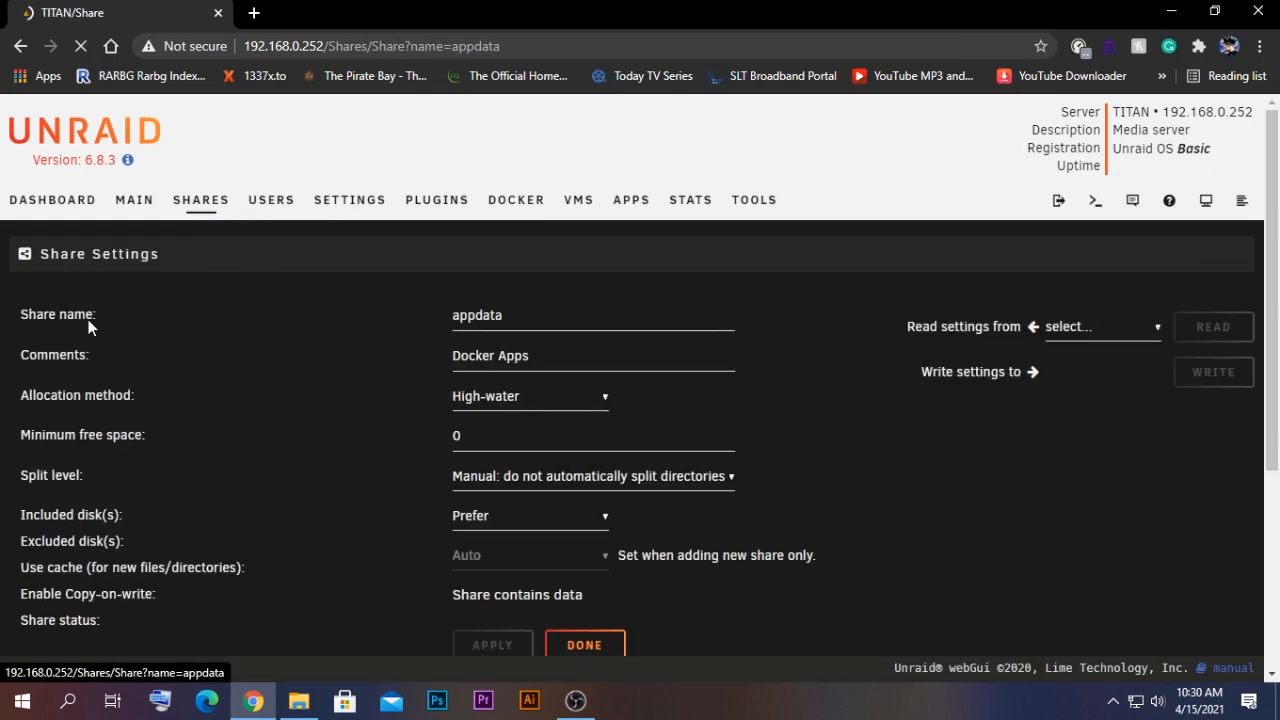
scroll(534, 414, down, 5)
click(465, 495)
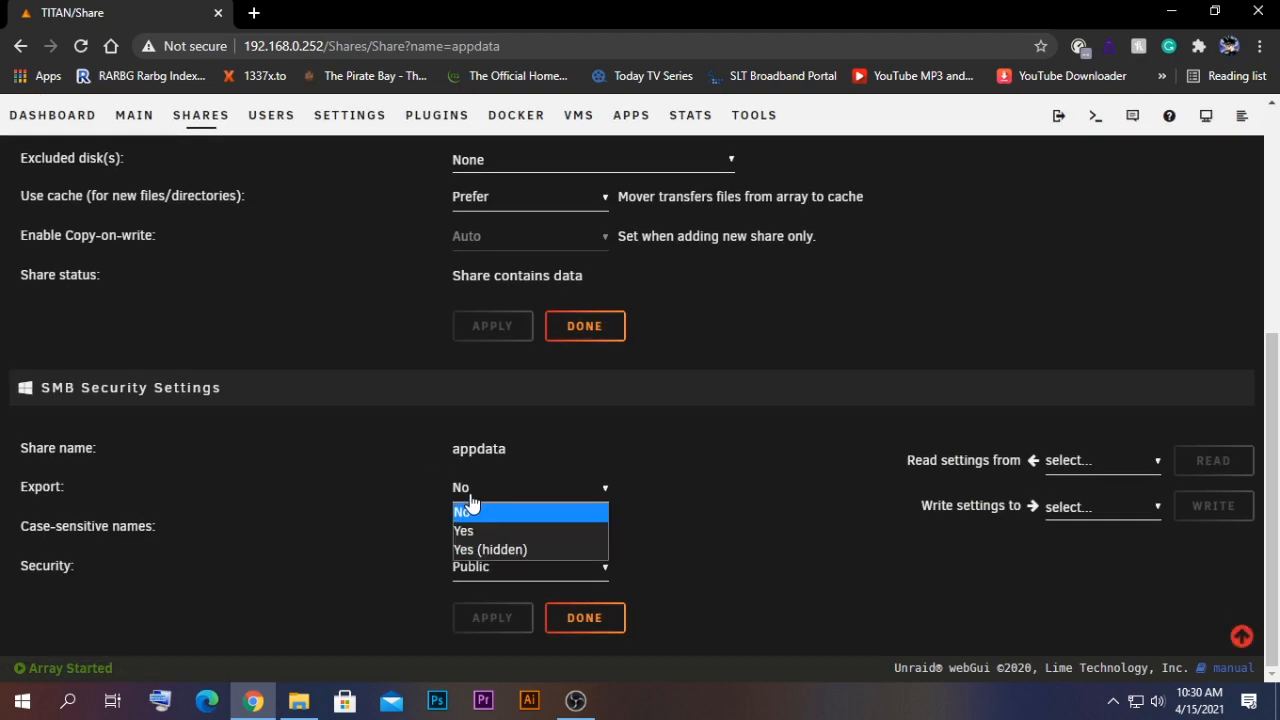
click(486, 531)
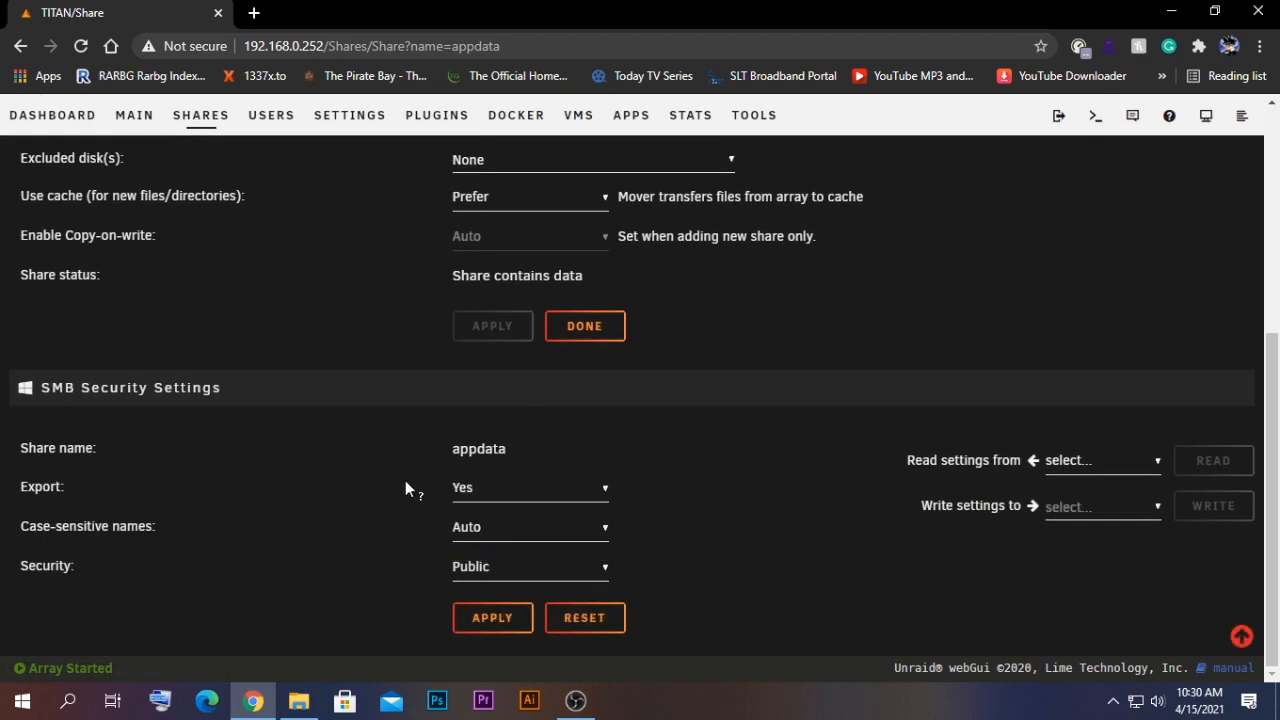
click(497, 622)
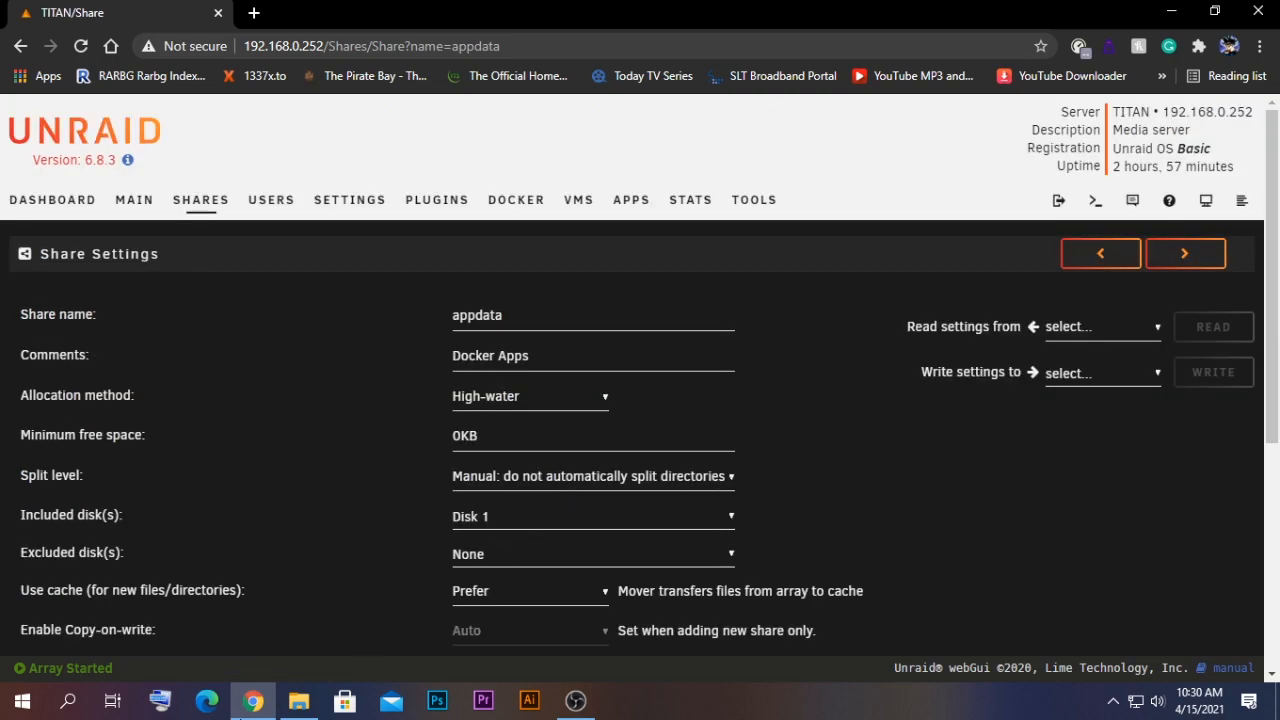
- Refresh the server's share listing in File Explorer
click(298, 700)
right_click(546, 407)
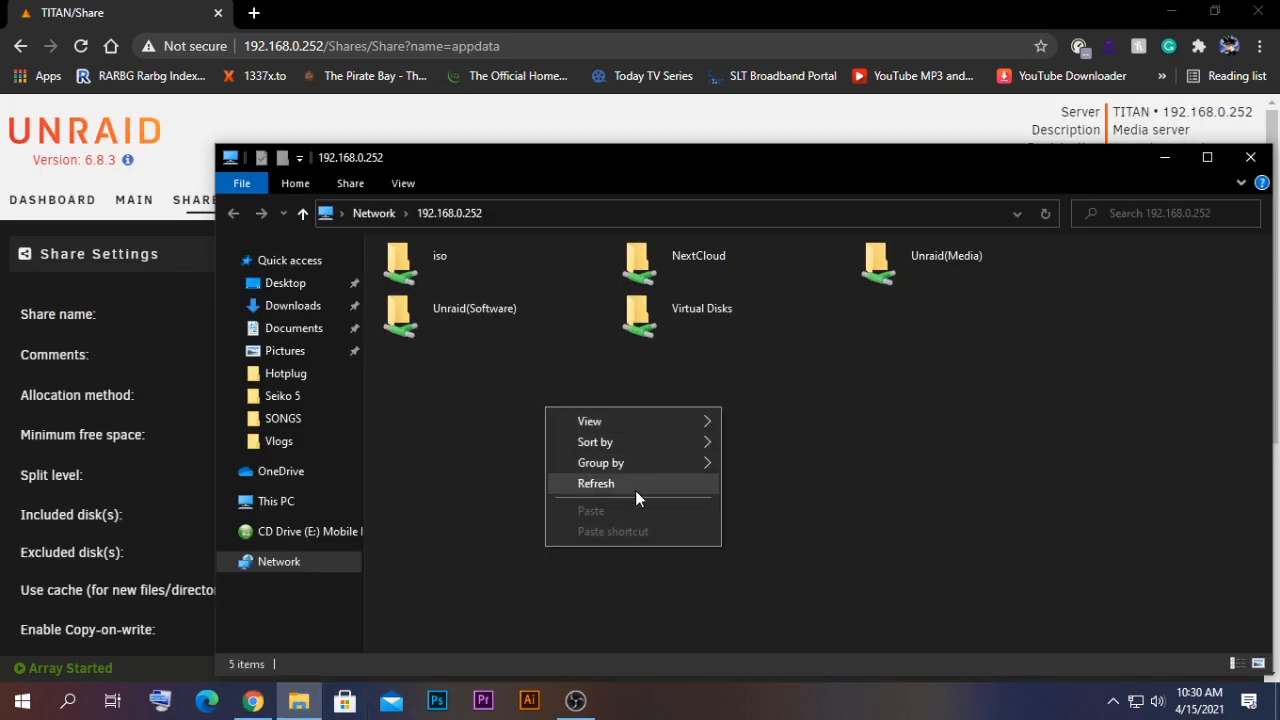
click(630, 485)
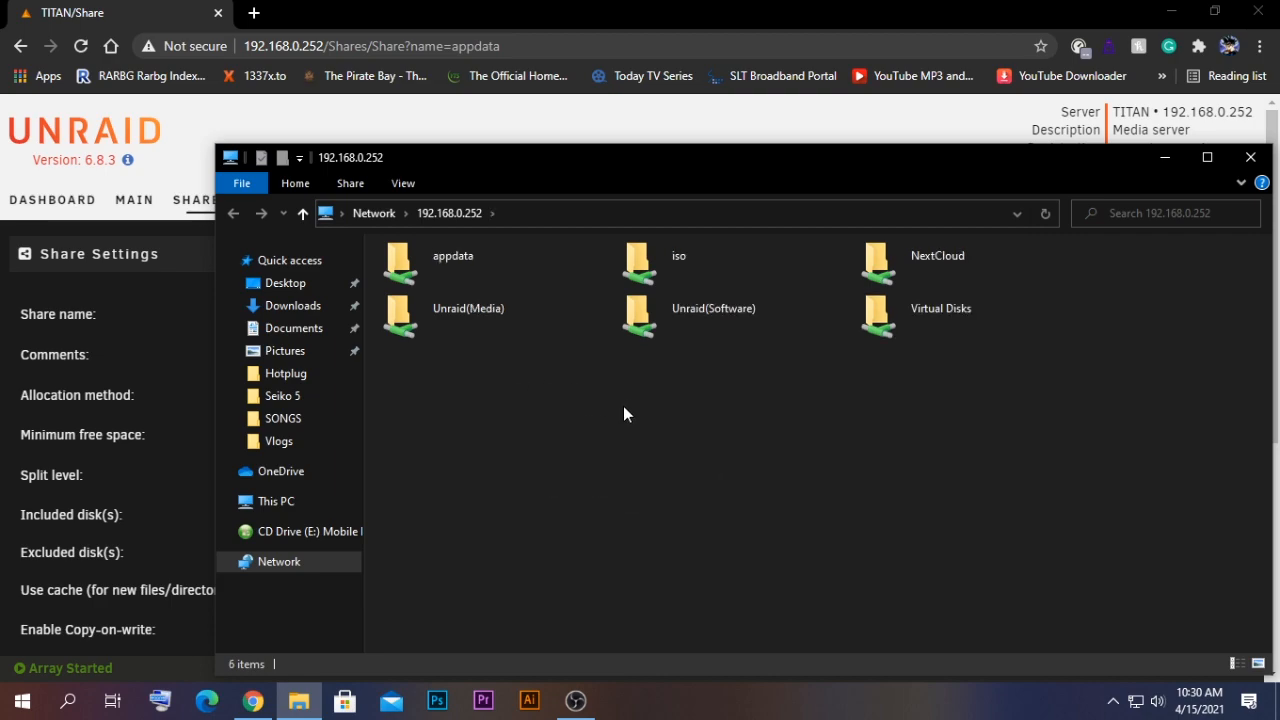
- Delete index.html from the appdata > nginx > www folder on the server share
double_click(446, 283)
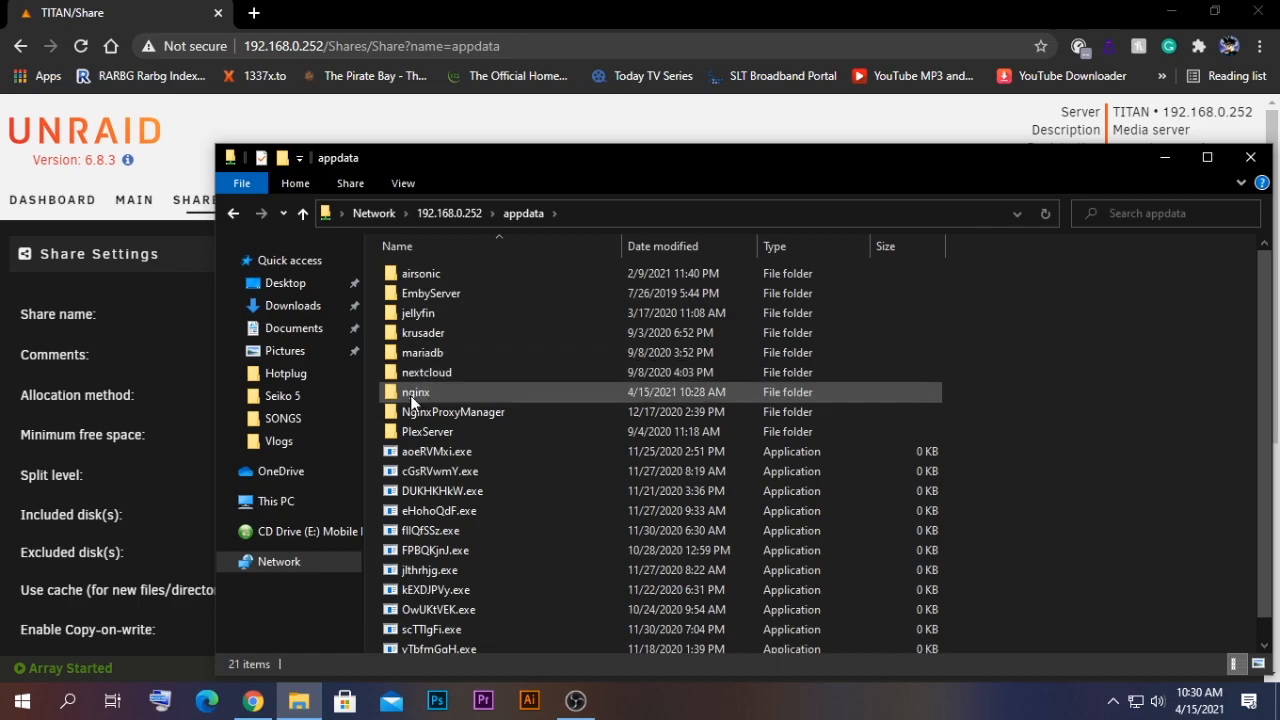
click(461, 390)
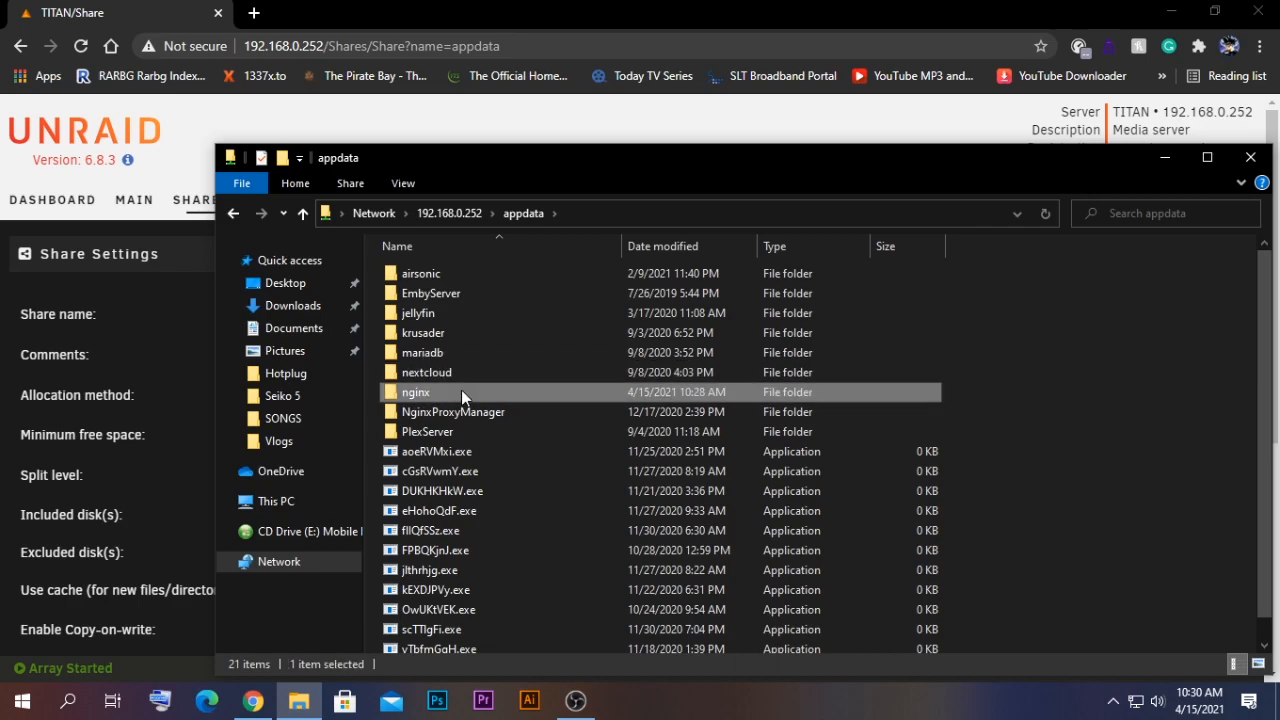
double_click(461, 390)
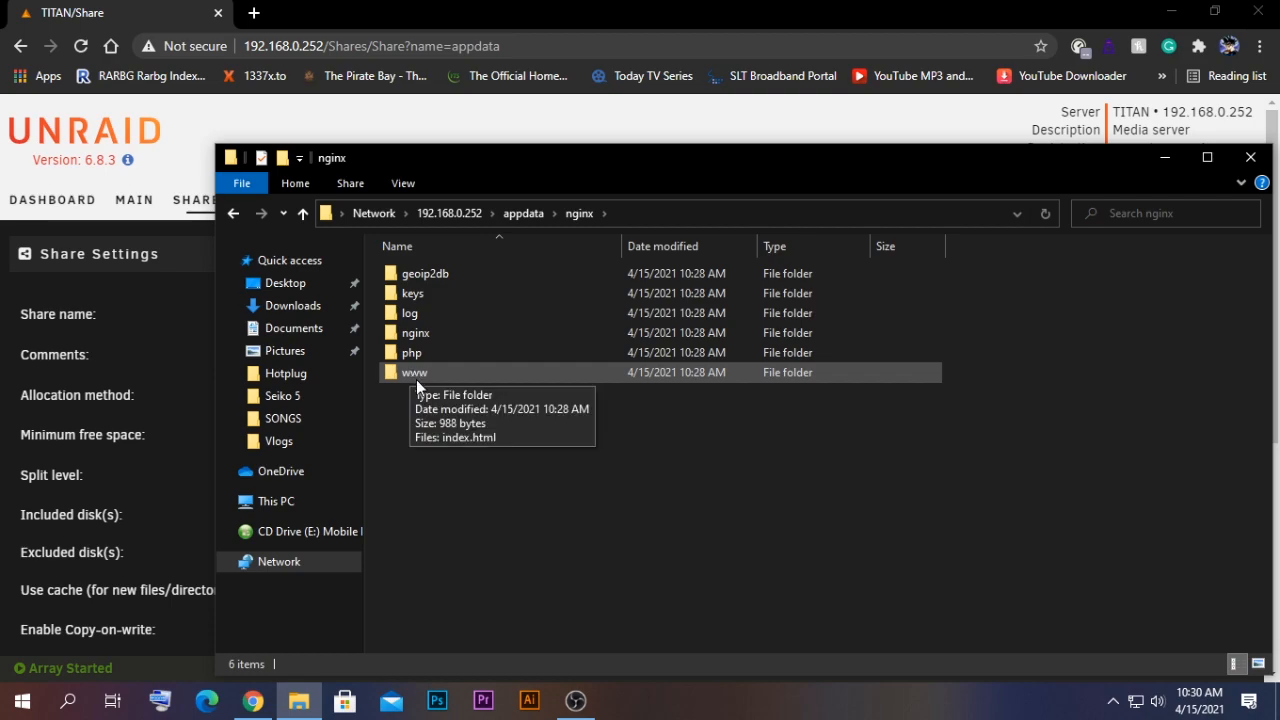
double_click(416, 378)
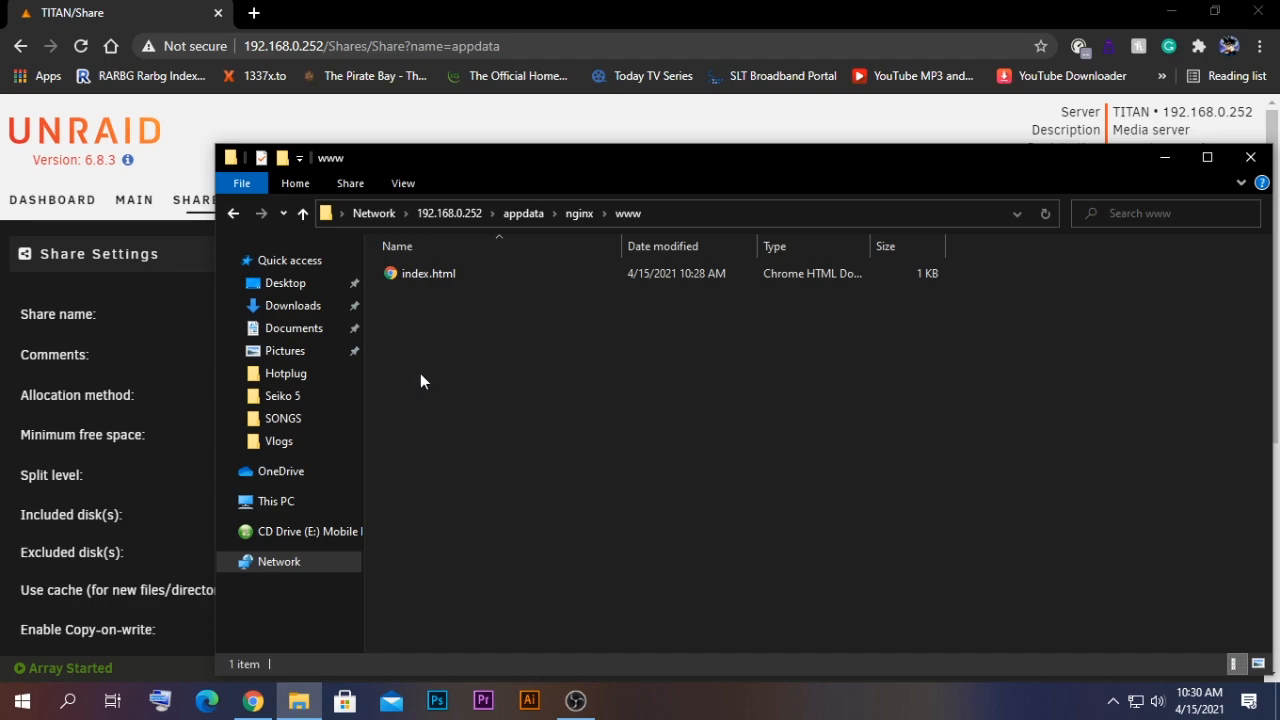
click(427, 279)
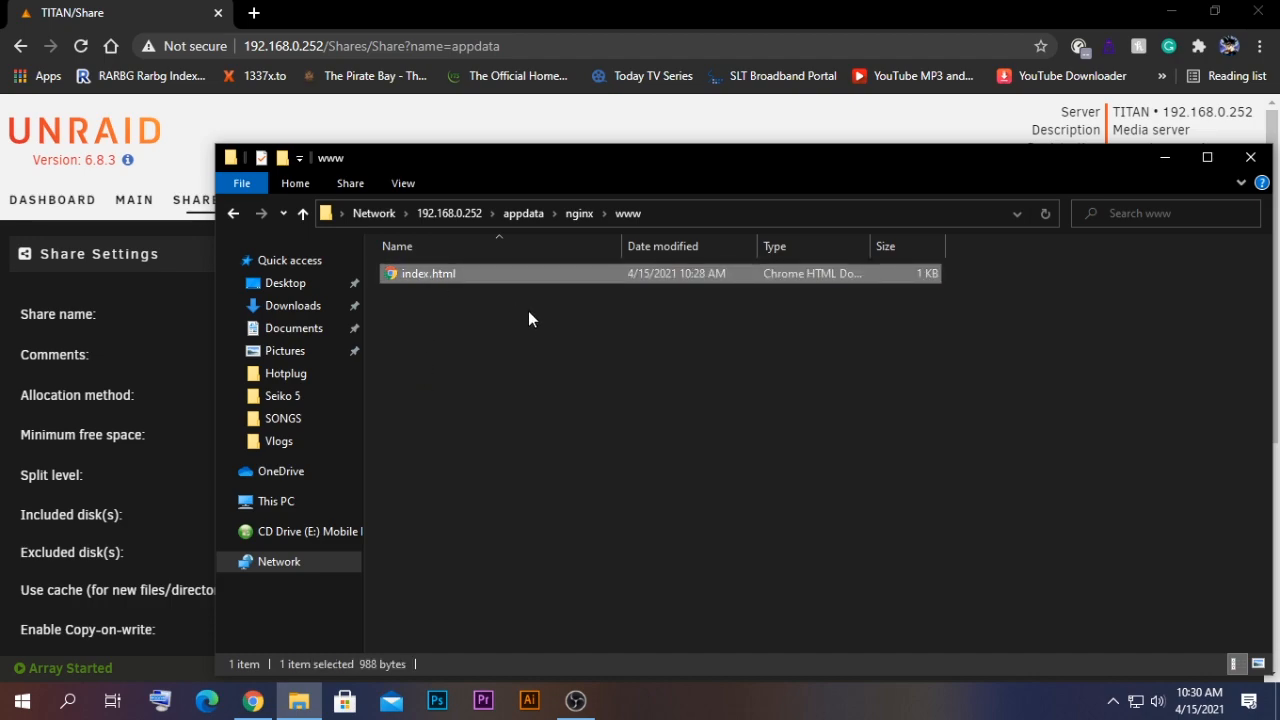
key(Delete)
key(Return)
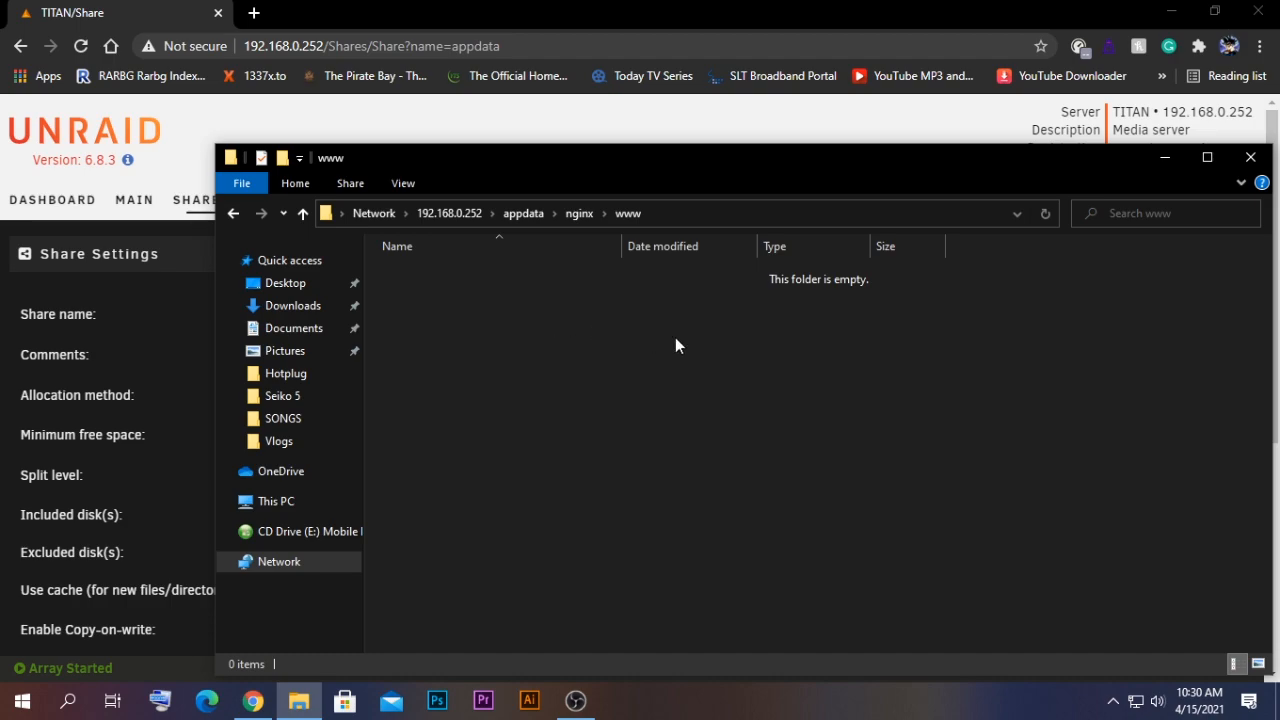
- Move all files and folders of the local gamerslk website folder into the server's appdata > nginx > www folder
click(1171, 11)
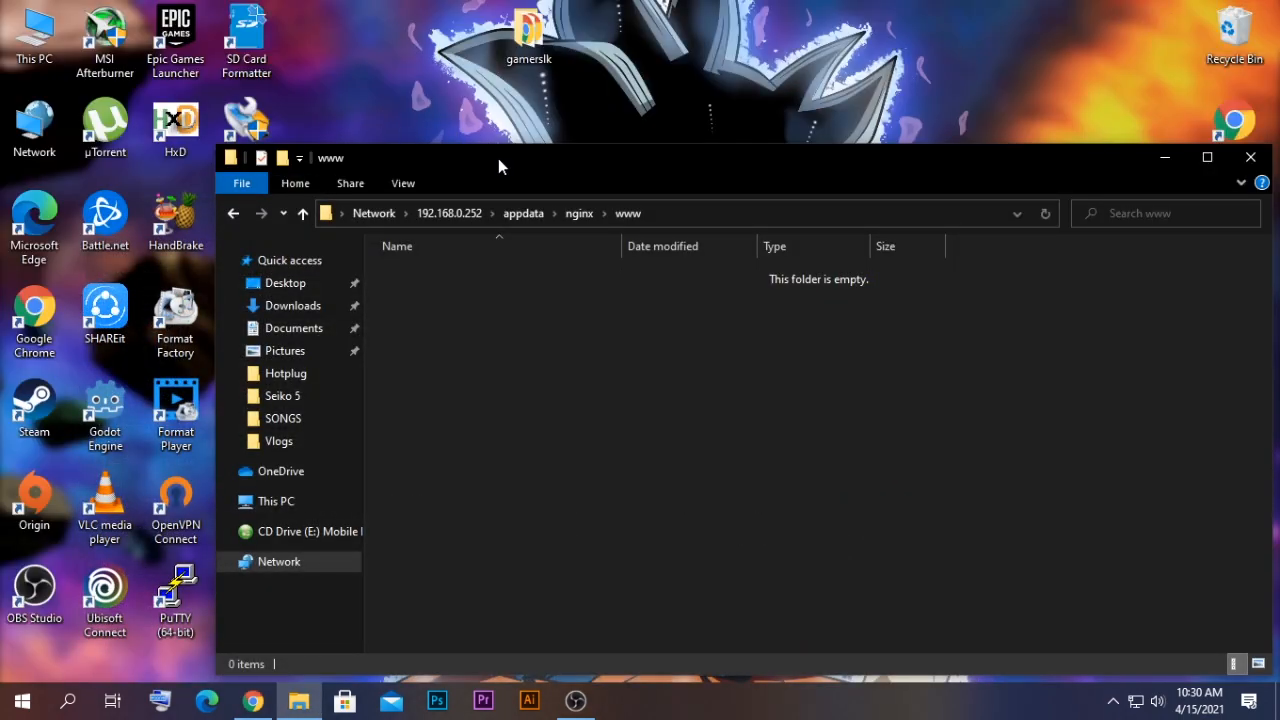
drag(498, 158, 693, 95)
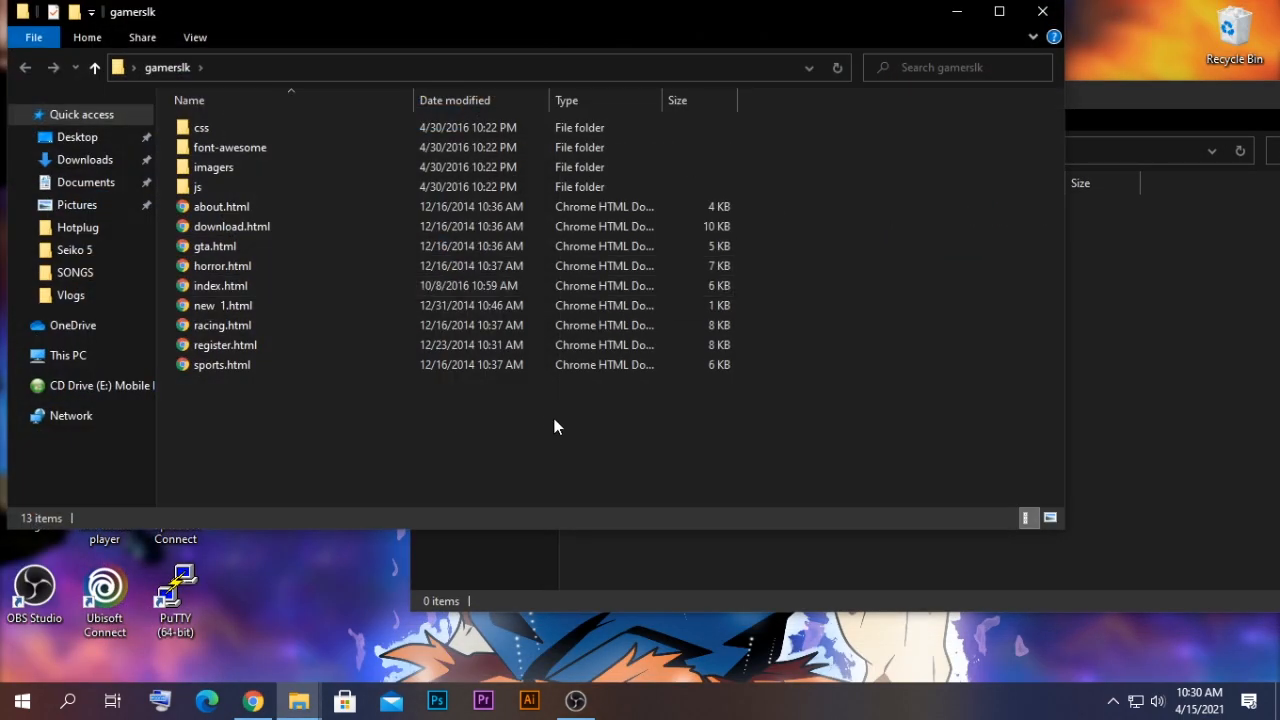
drag(552, 416, 214, 135)
right_click(214, 135)
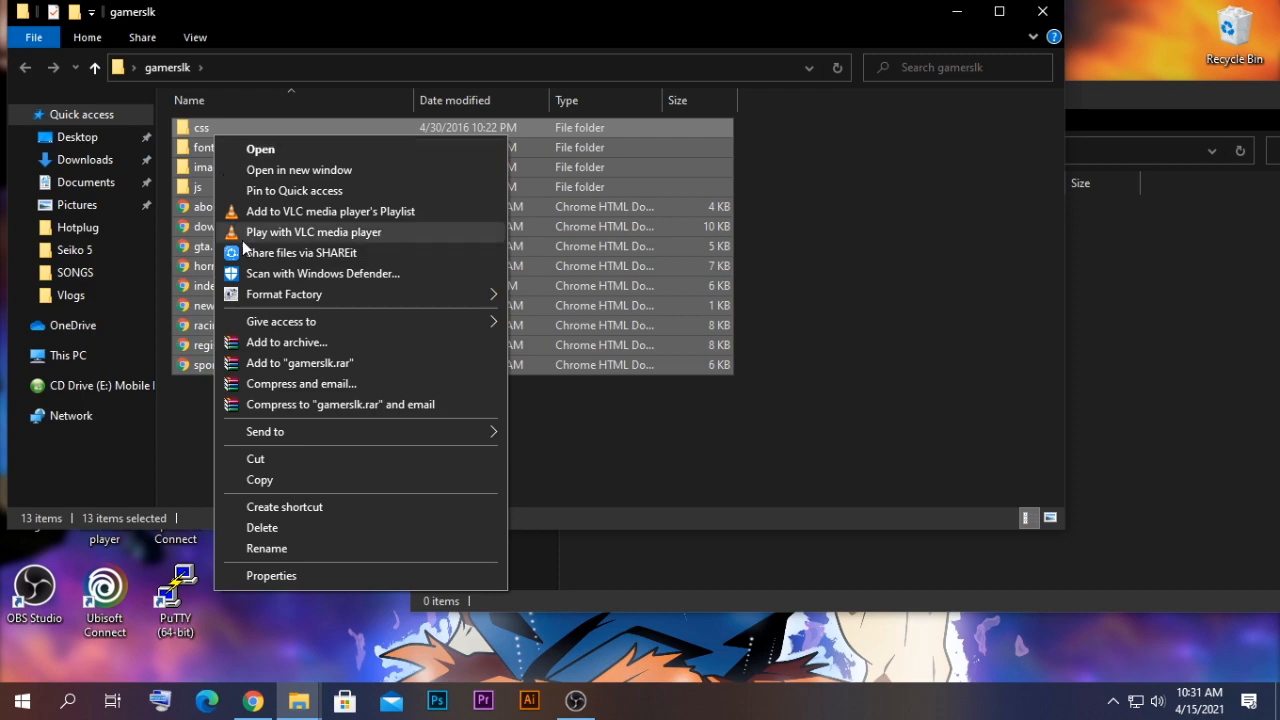
click(300, 459)
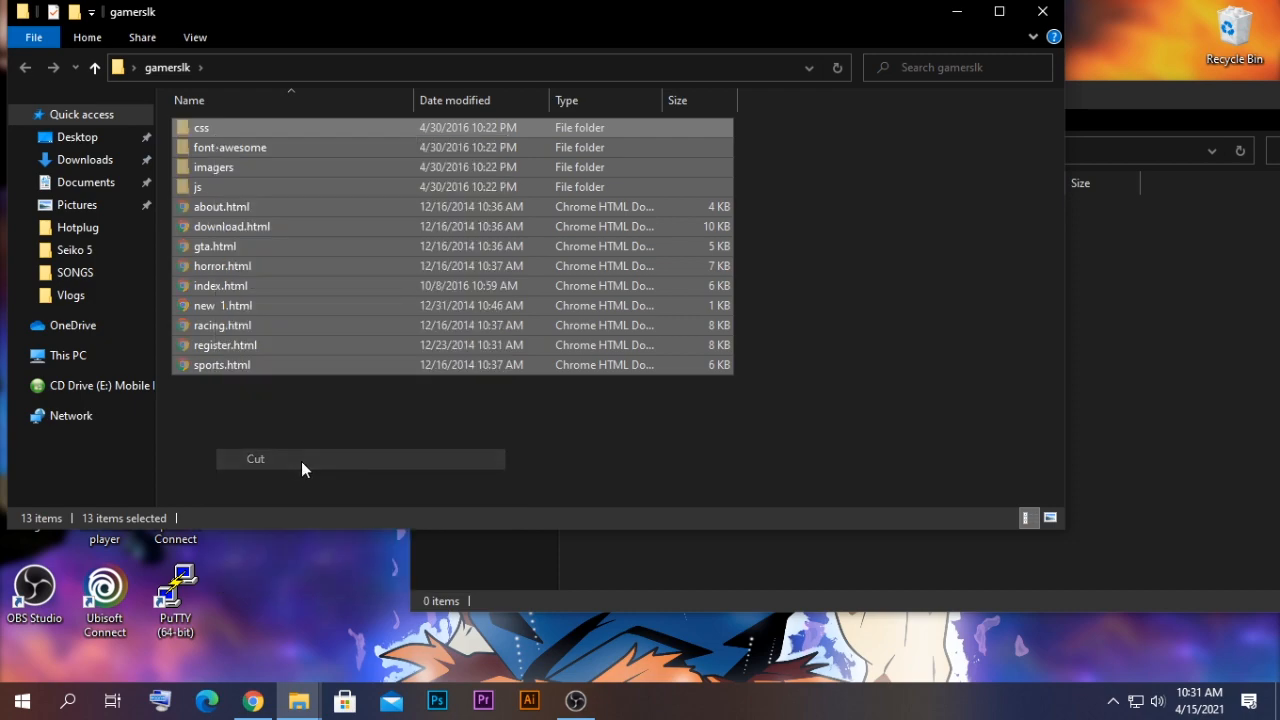
right_click(567, 313)
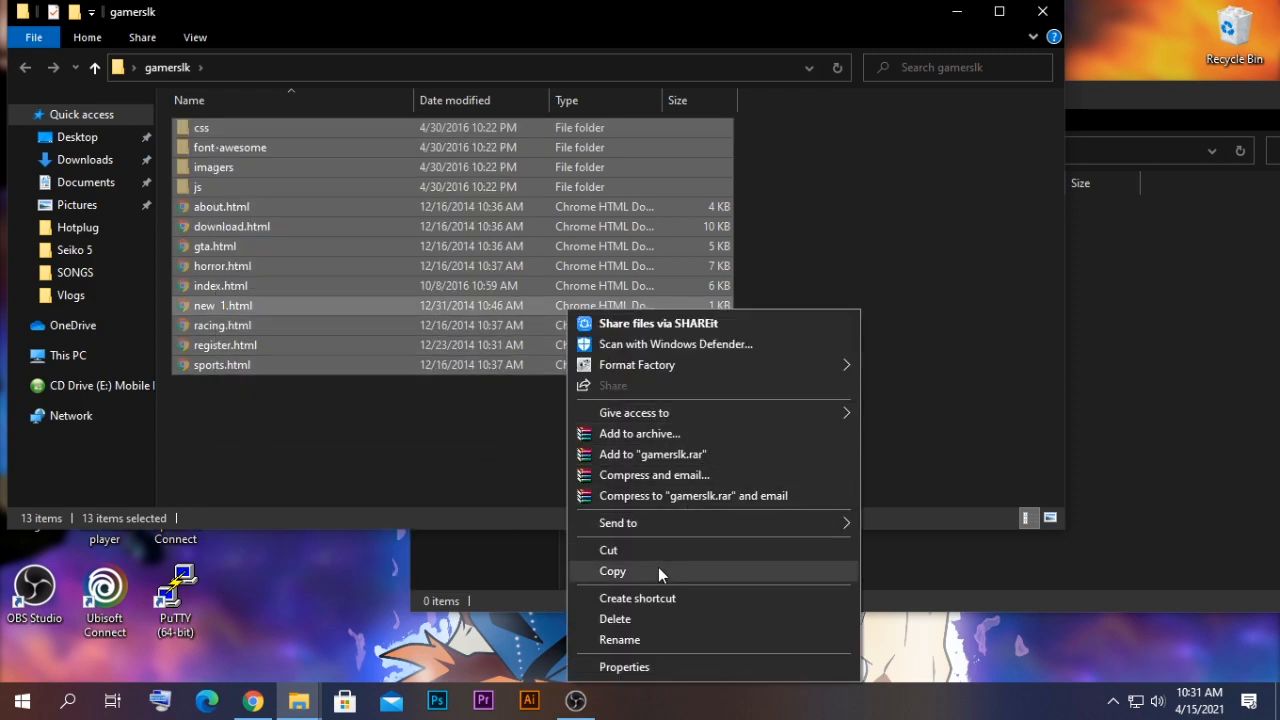
click(630, 550)
click(1170, 405)
right_click(724, 401)
click(773, 529)
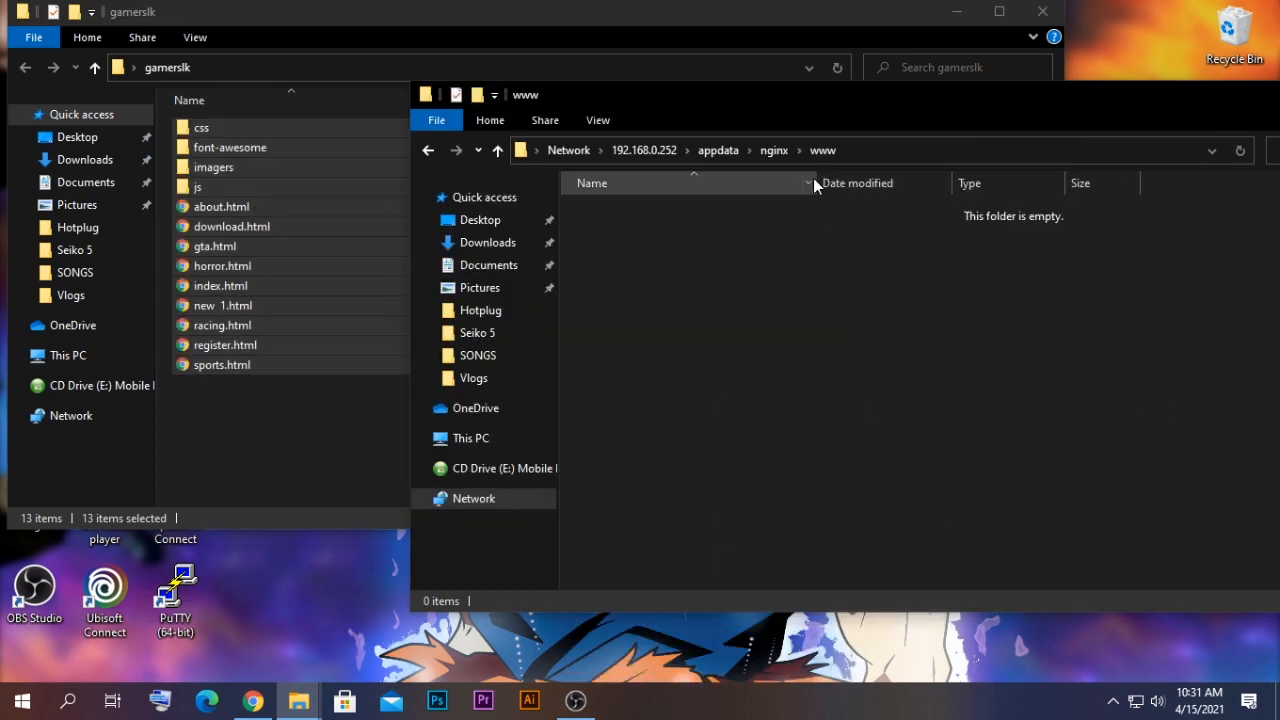
click(1045, 12)
- Open the nginx container's edit page on the Unraid Docker tab to review its host port settings
drag(769, 96, 559, 88)
click(654, 148)
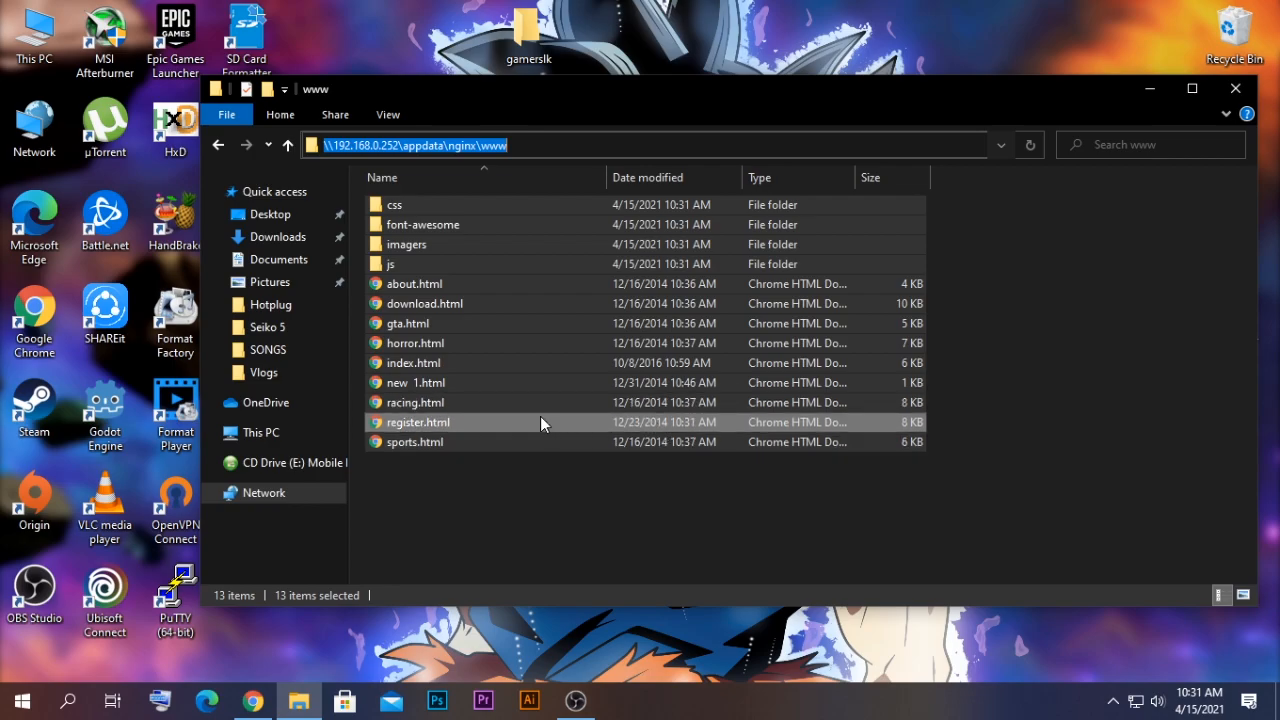
click(517, 501)
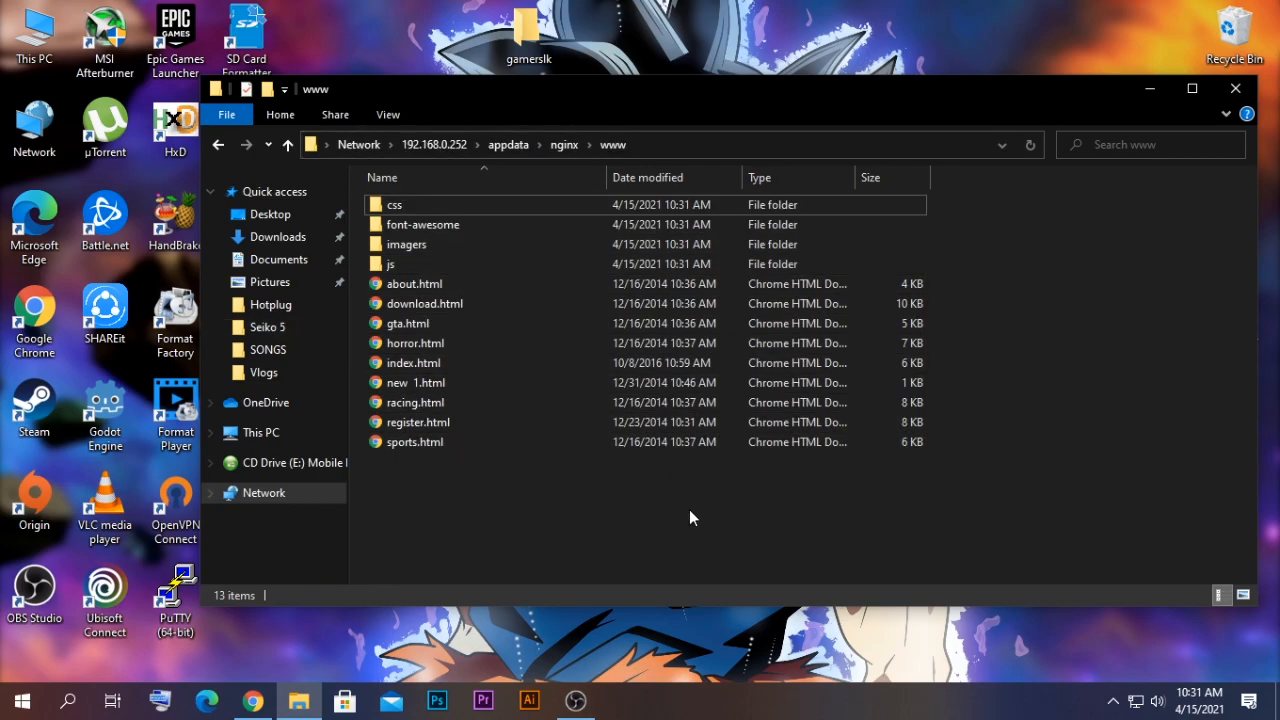
click(1159, 87)
click(258, 701)
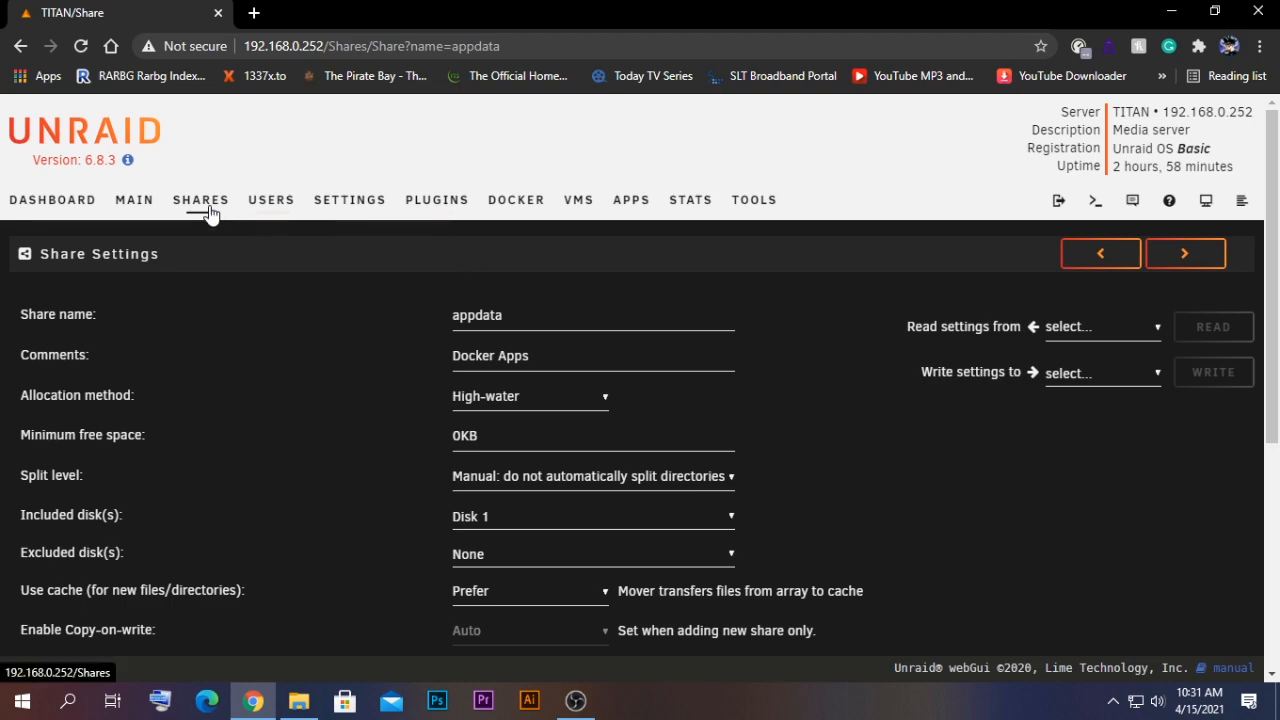
click(516, 205)
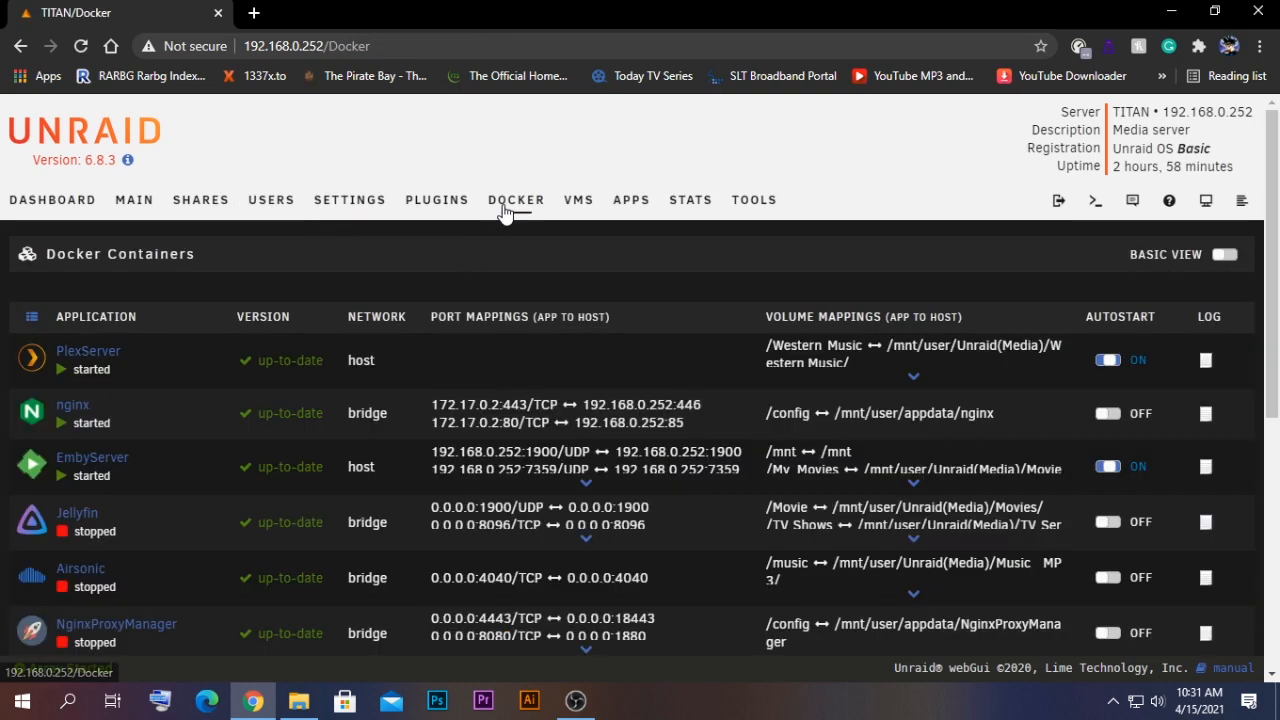
scroll(155, 346, down, 1)
click(31, 320)
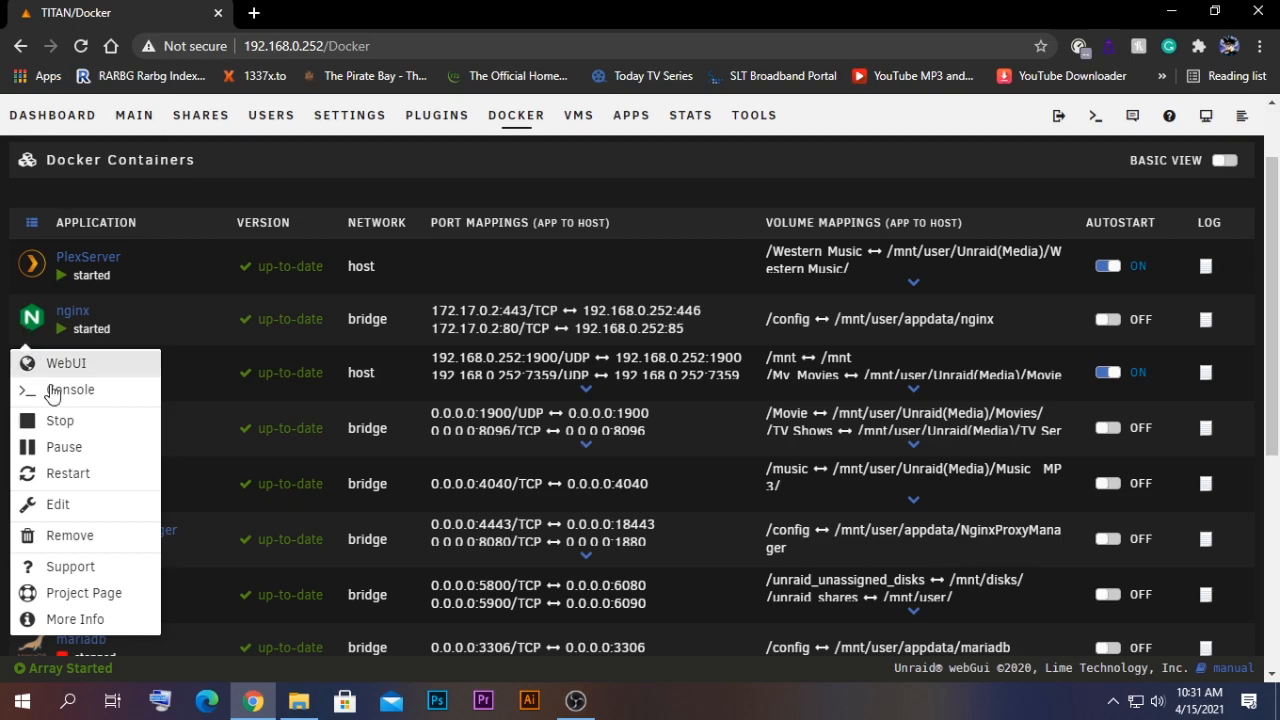
click(98, 510)
scroll(448, 429, down, 3)
drag(474, 369, 403, 375)
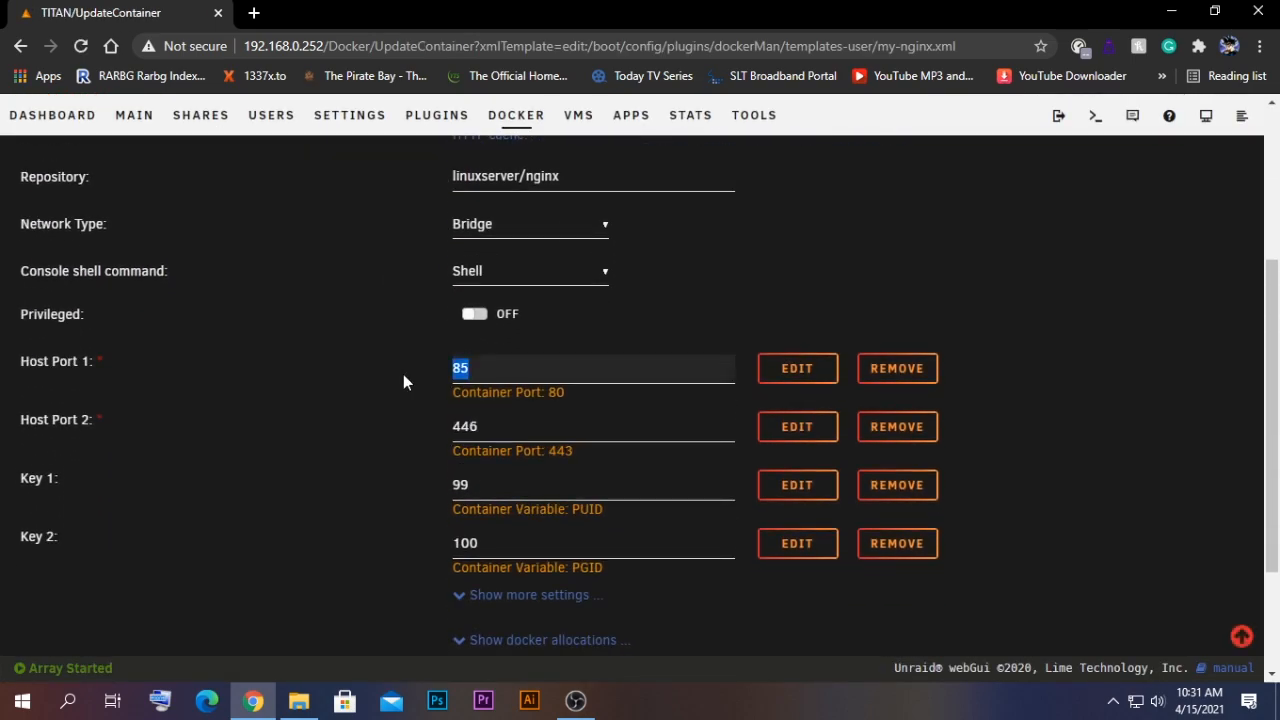
scroll(442, 405, up, 1)
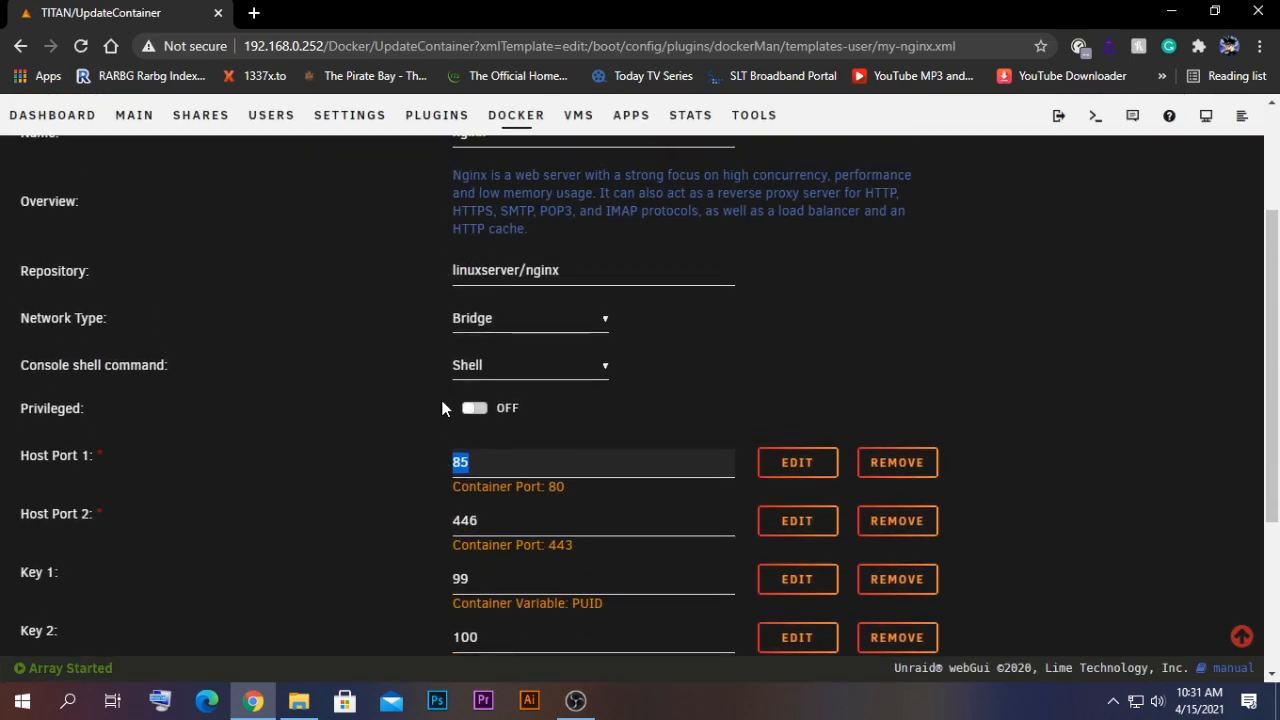
scroll(443, 476, up, 1)
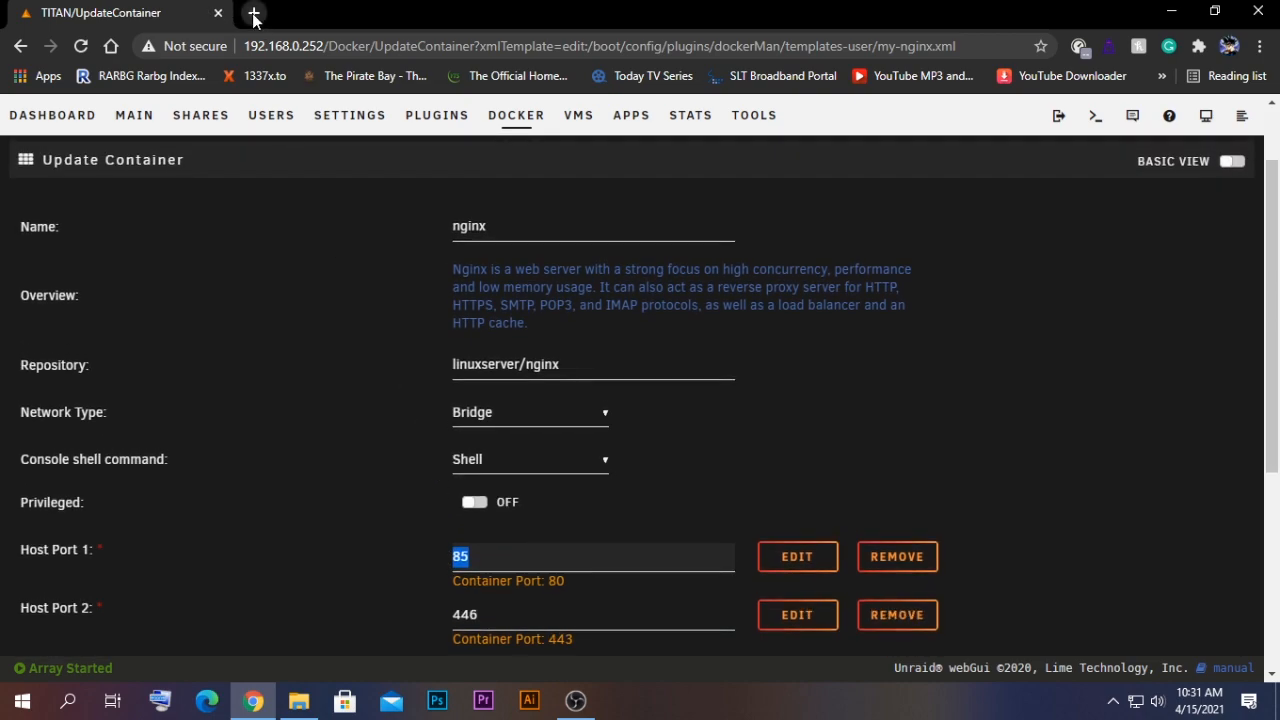
- Open 192.168.0.252:85 in a new browser tab to view the hosted website
click(254, 13)
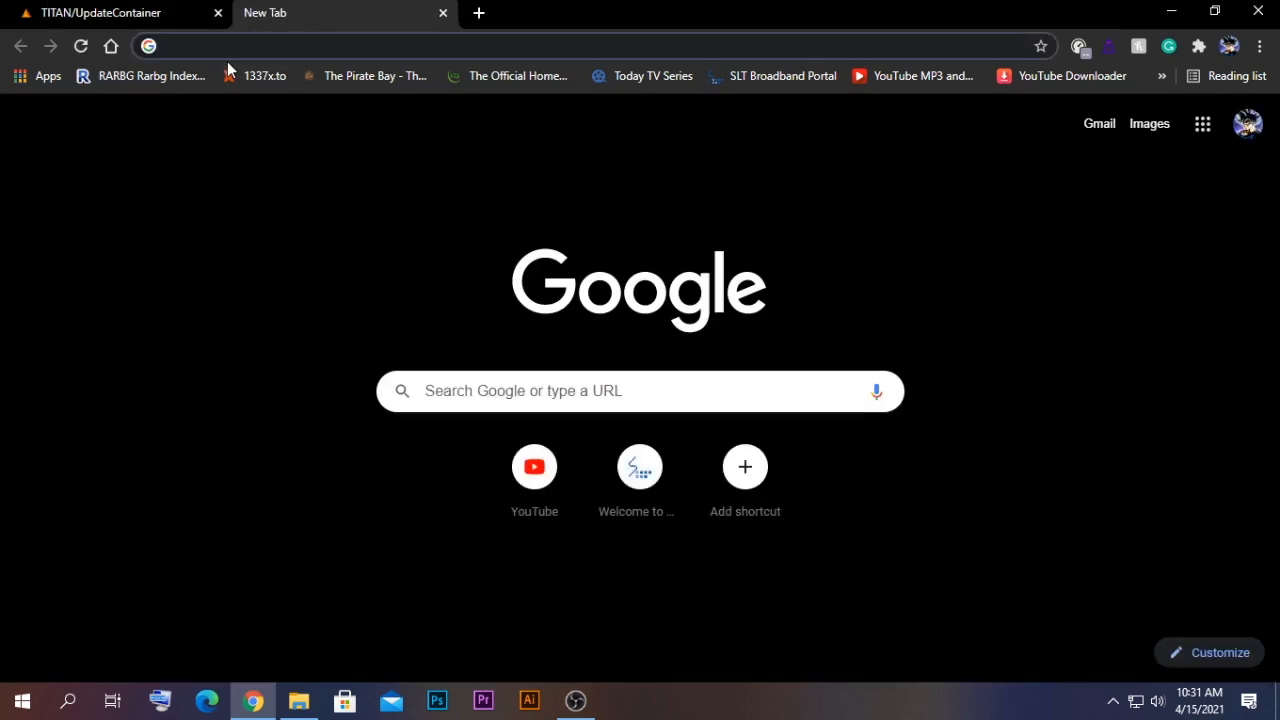
text(192)
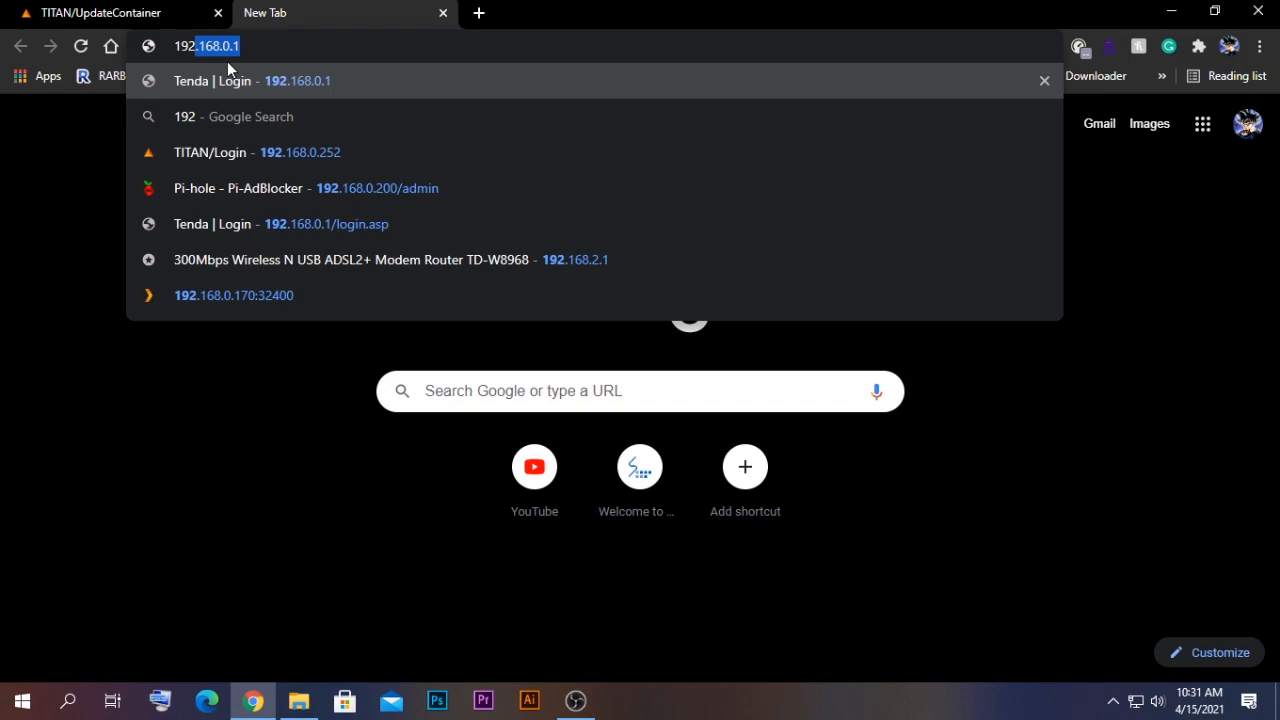
text(.168.0.252)
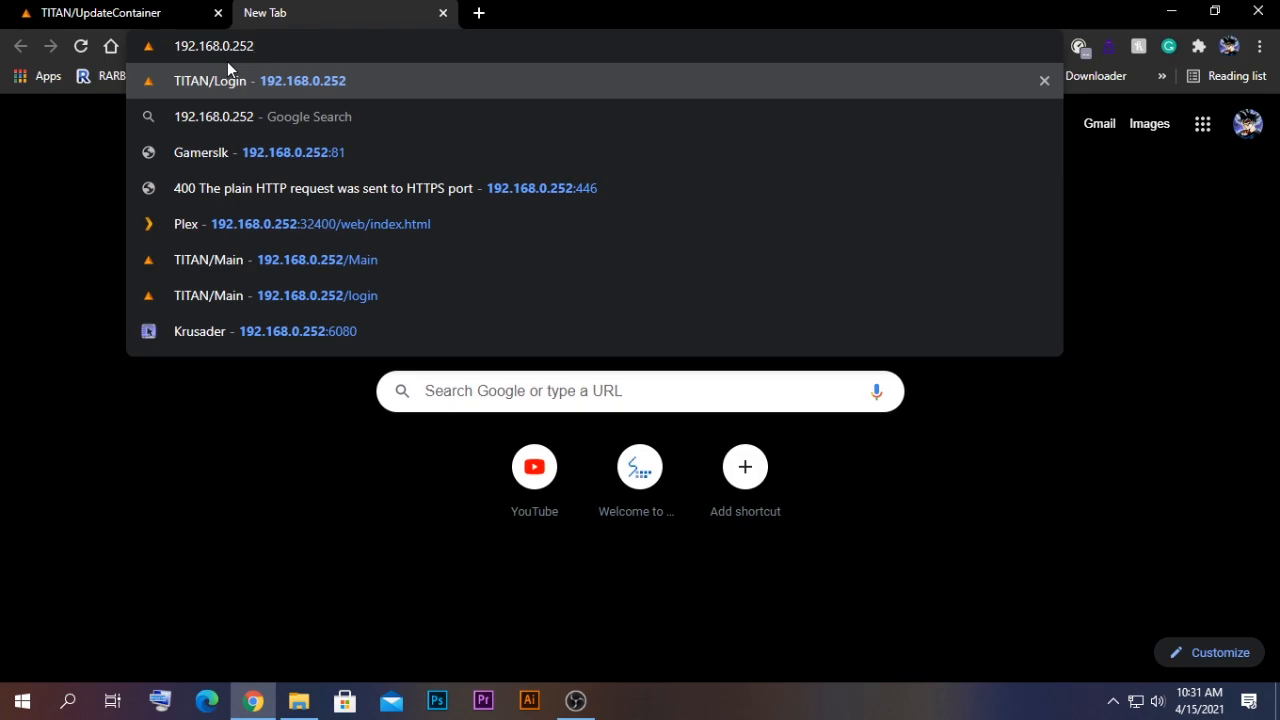
text(:85)
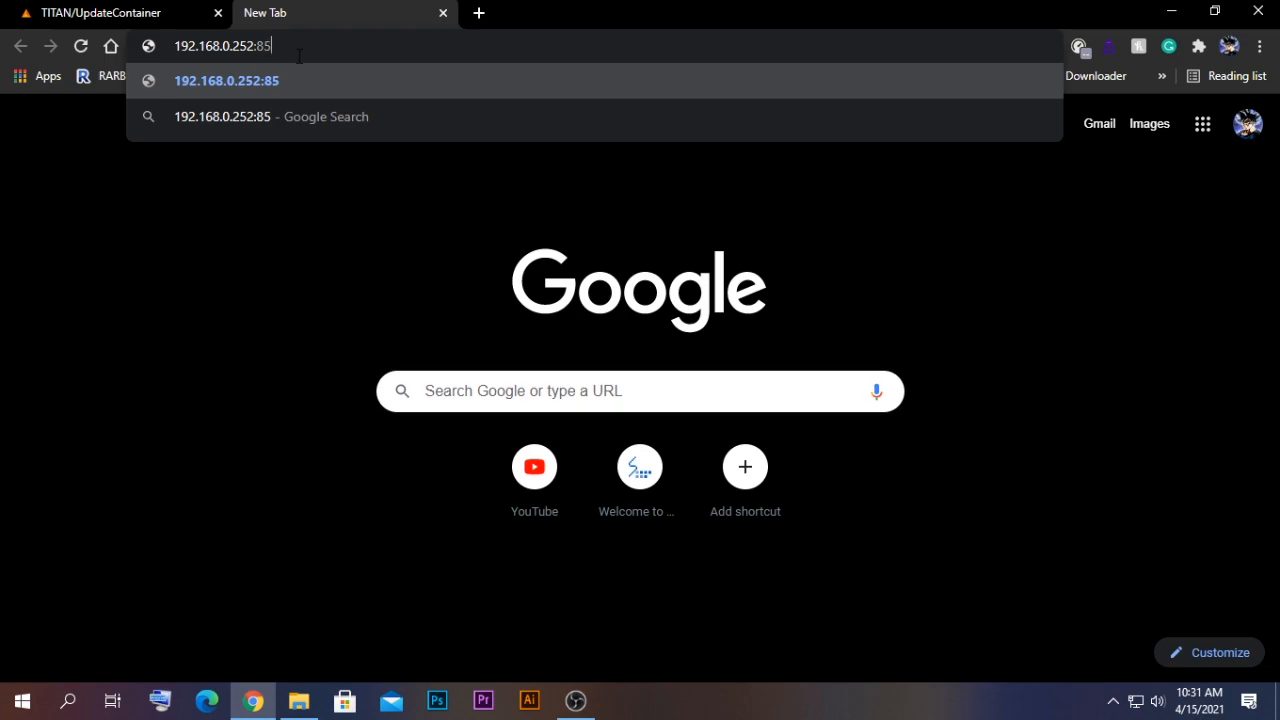
key(Return)
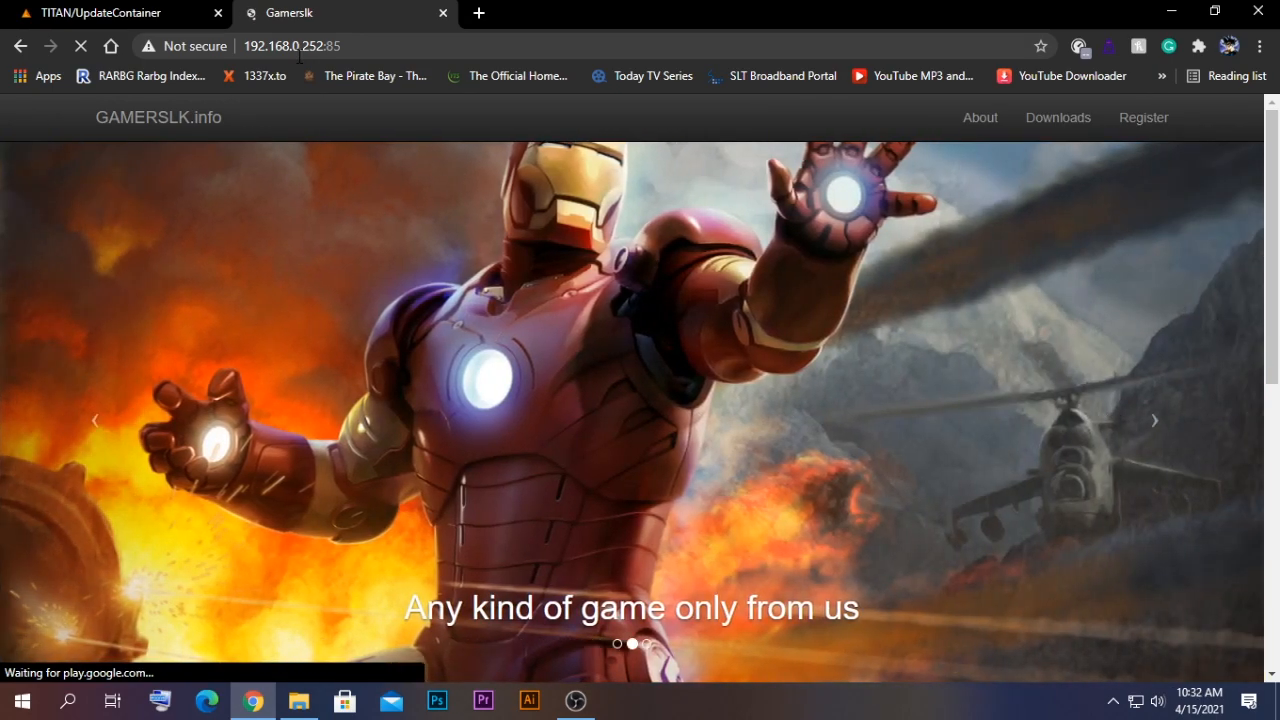
- Browse the hosted site's Downloads, About and home pages
scroll(377, 100, down, 3)
scroll(929, 309, up, 3)
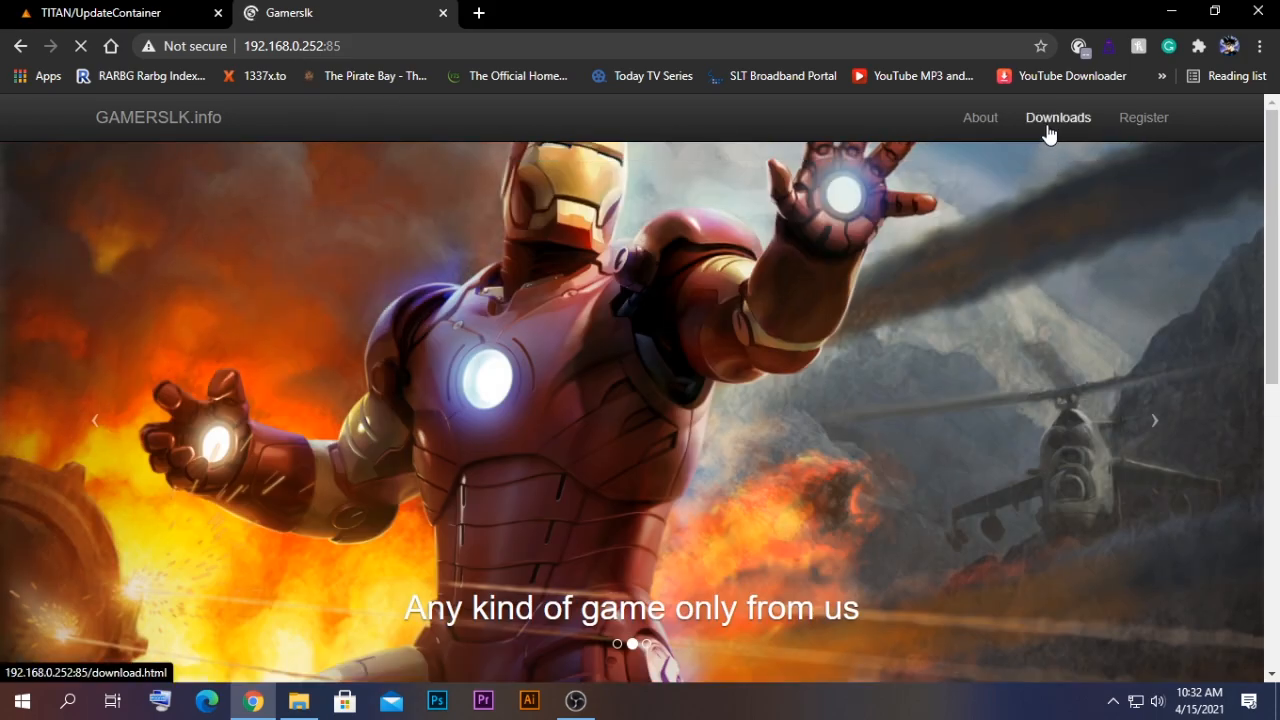
click(1050, 128)
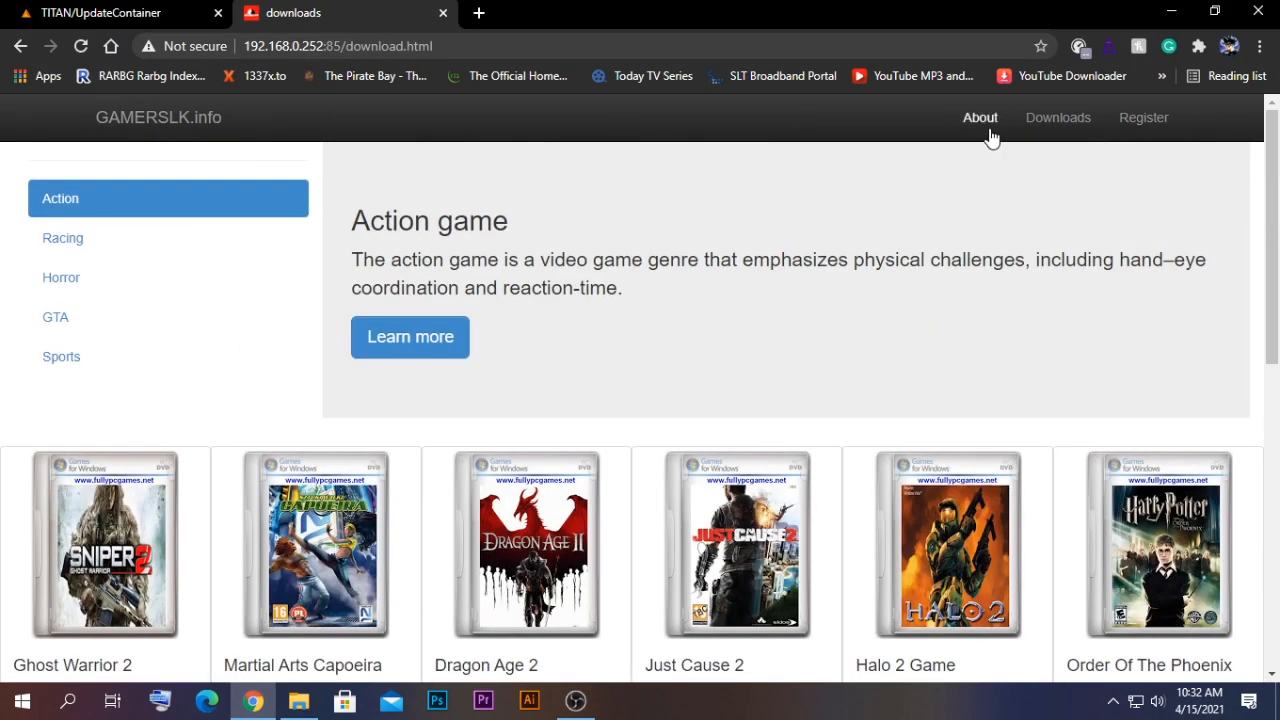
click(988, 119)
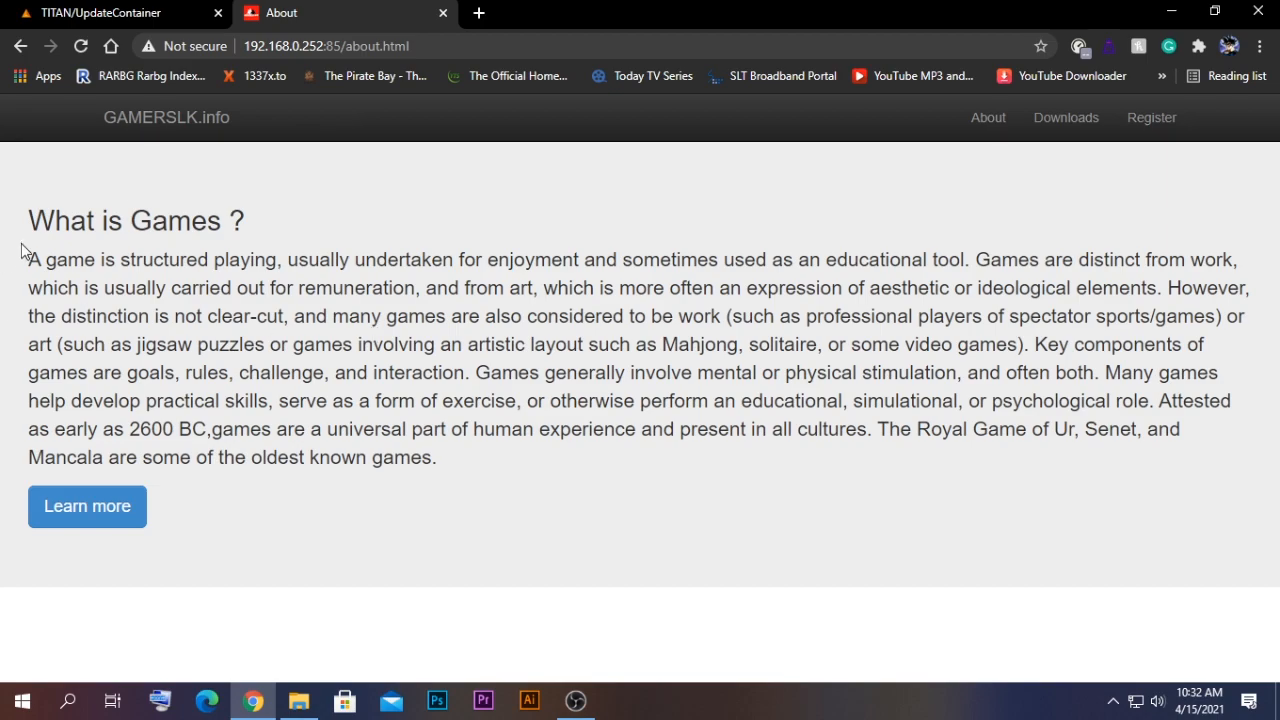
click(200, 120)
- Return to the Unraid tab and go back to the Docker containers list
click(130, 12)
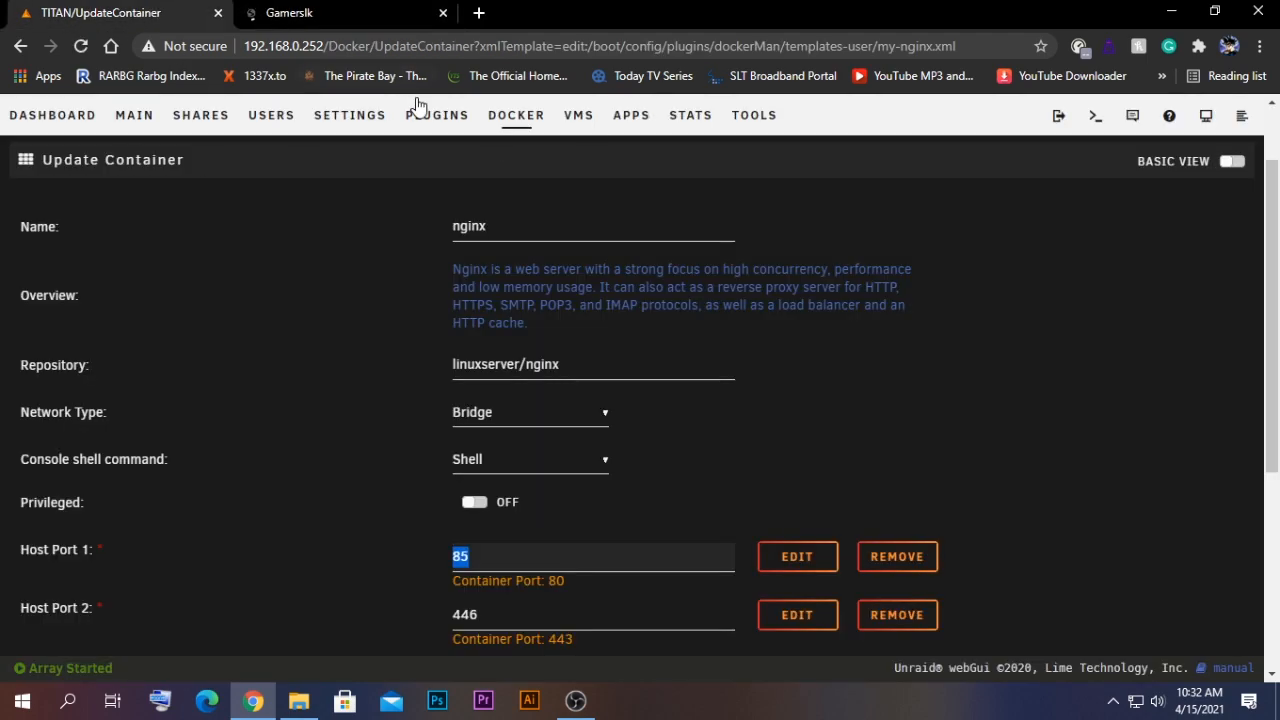
scroll(562, 252, up, 1)
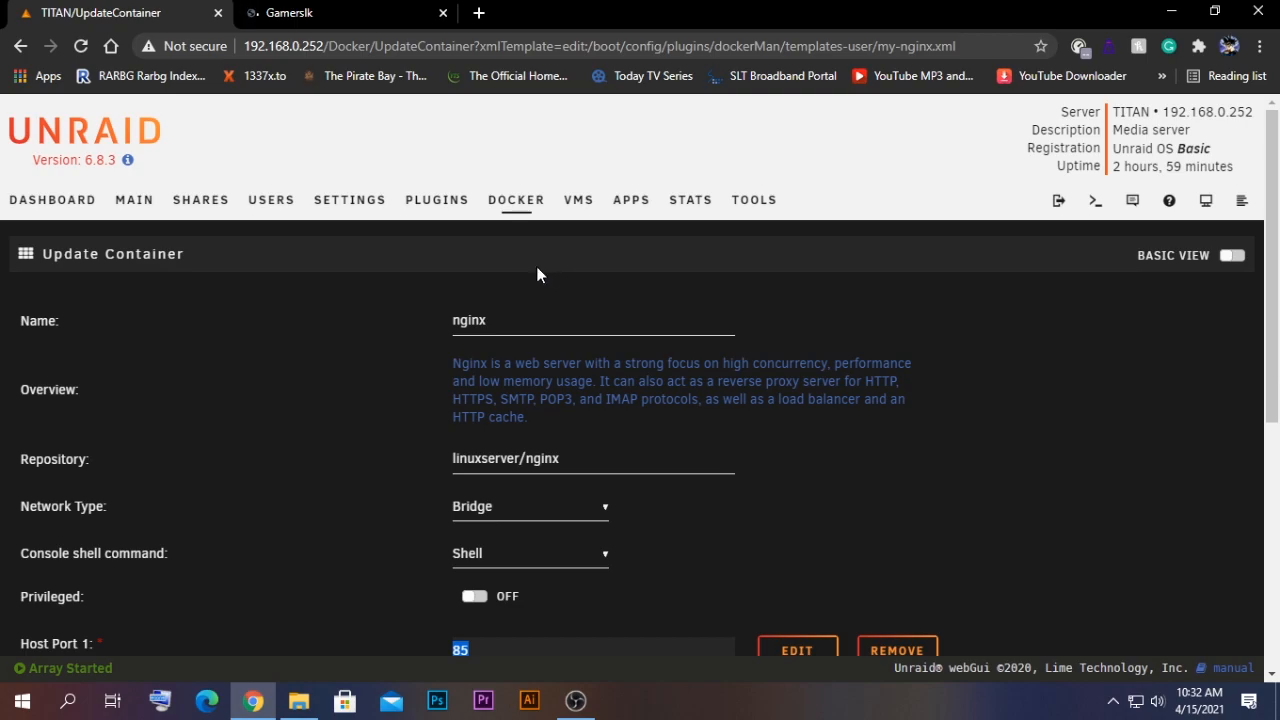
click(522, 200)
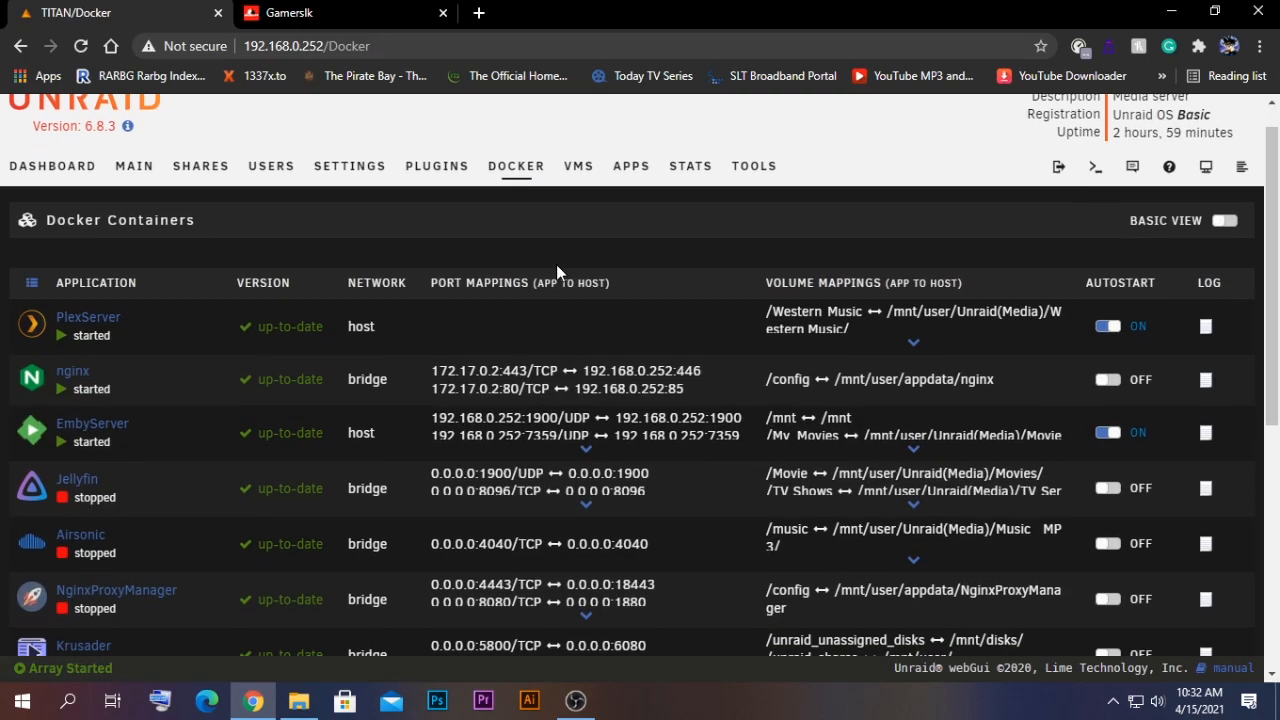